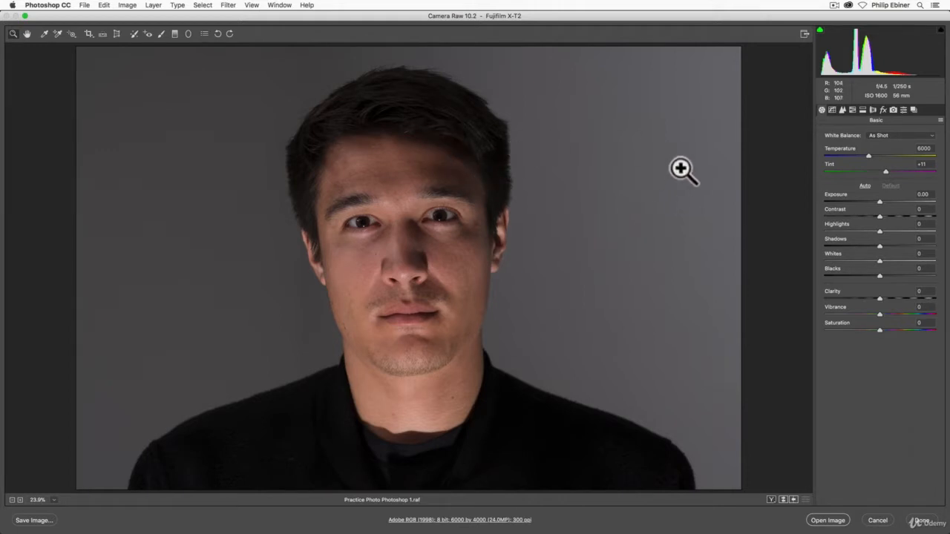
Step: Crop the portrait to a 1 to 1 square of about 3745 by 3745 px, centred on the man's head and shoulders
left_click(89, 34)
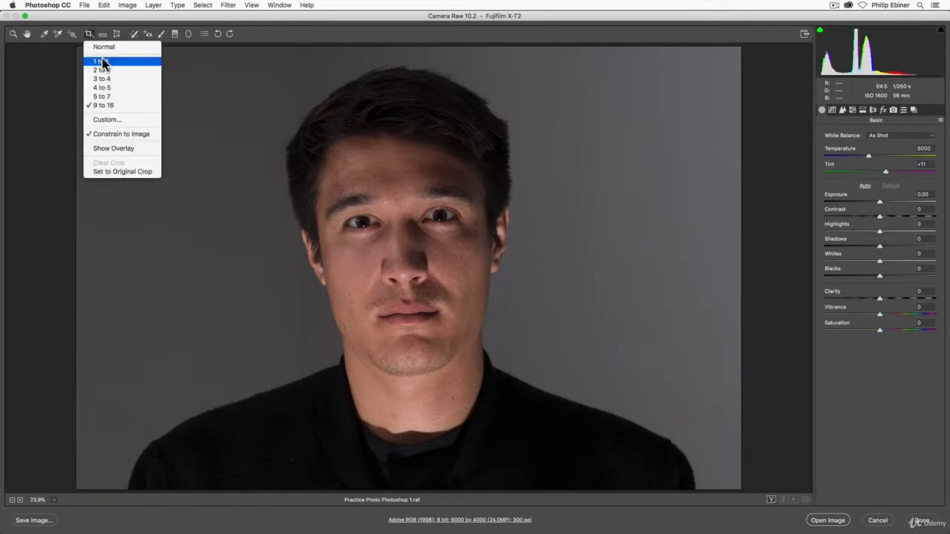
left_click(155, 63)
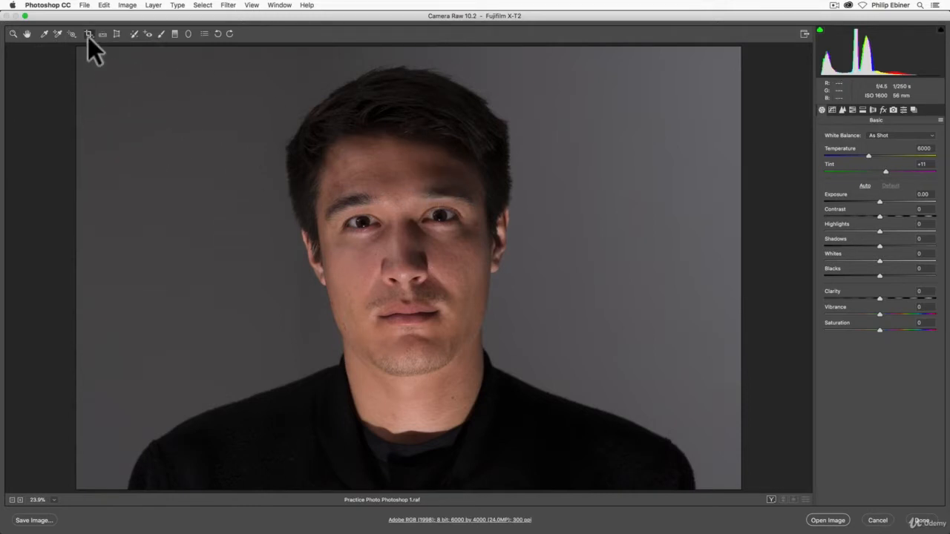
left_click_drag(190, 60, 701, 506)
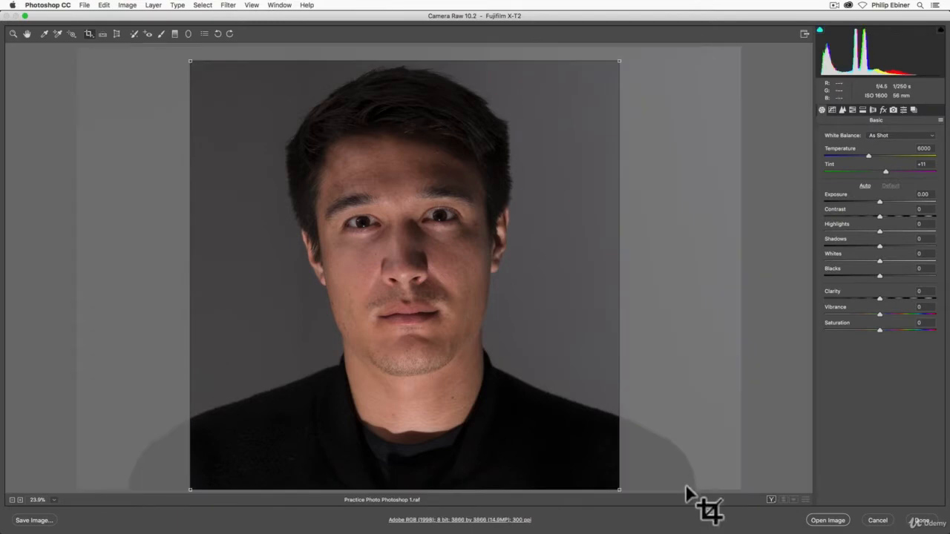
left_click_drag(466, 345, 479, 338)
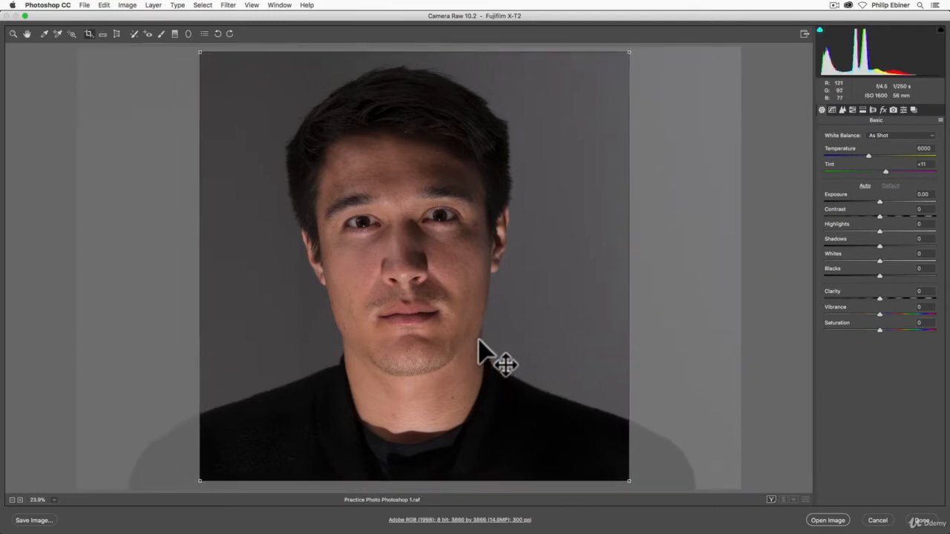
left_click_drag(636, 483, 625, 475)
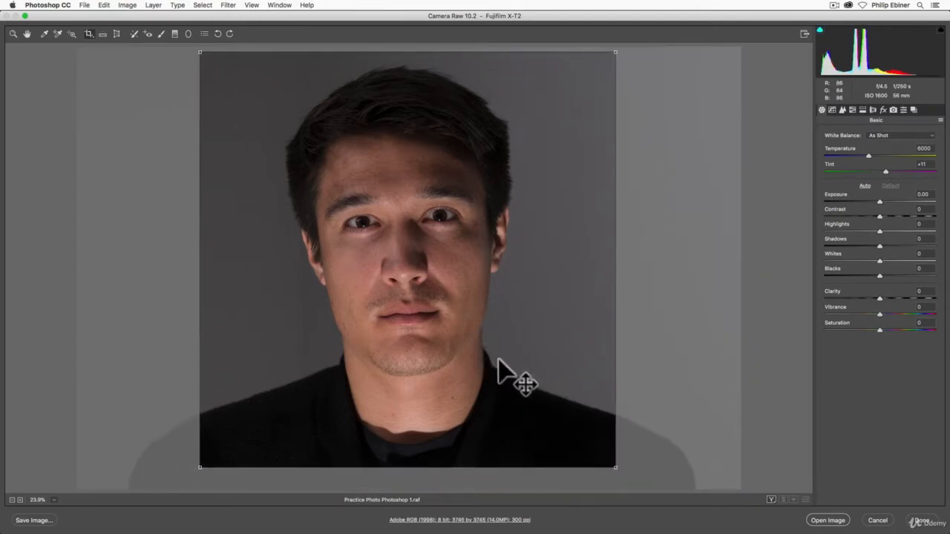
left_click_drag(509, 378, 512, 379)
key("Return")
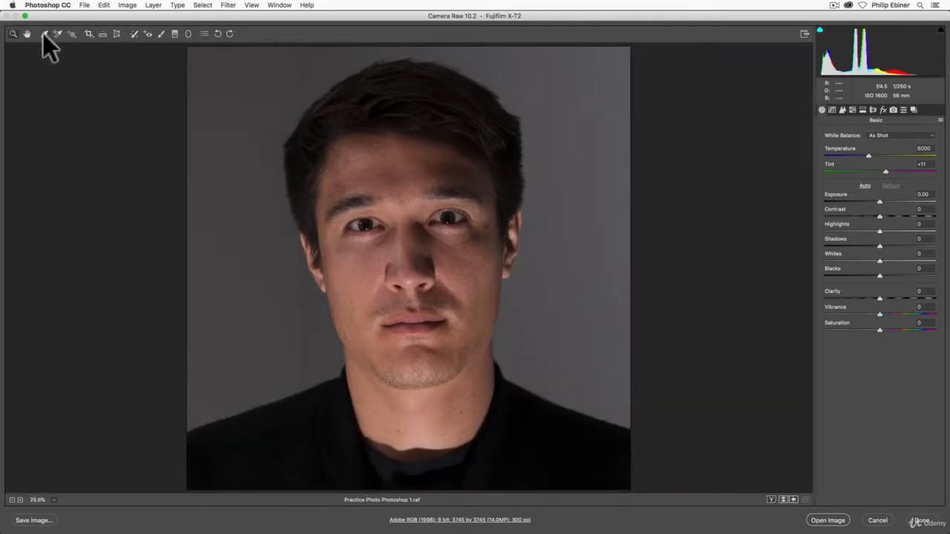
Step: Rotate the square crop slightly counterclockwise to straighten the man's tilted head and apply it
left_click(90, 32)
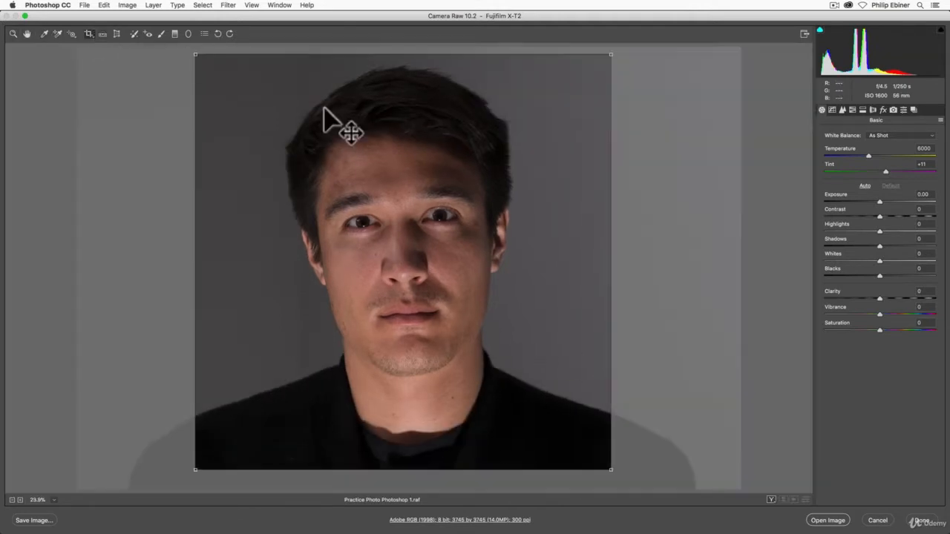
left_click_drag(638, 61, 635, 52)
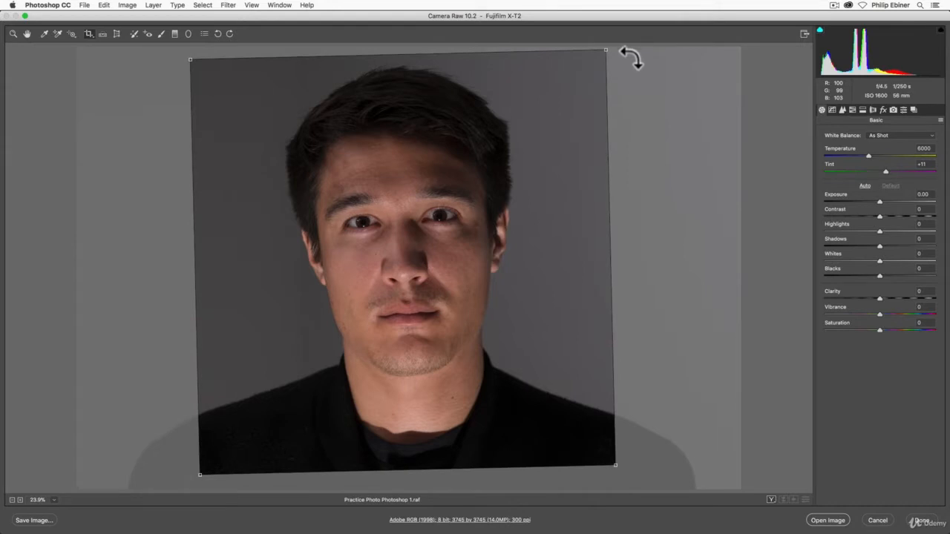
key("Return")
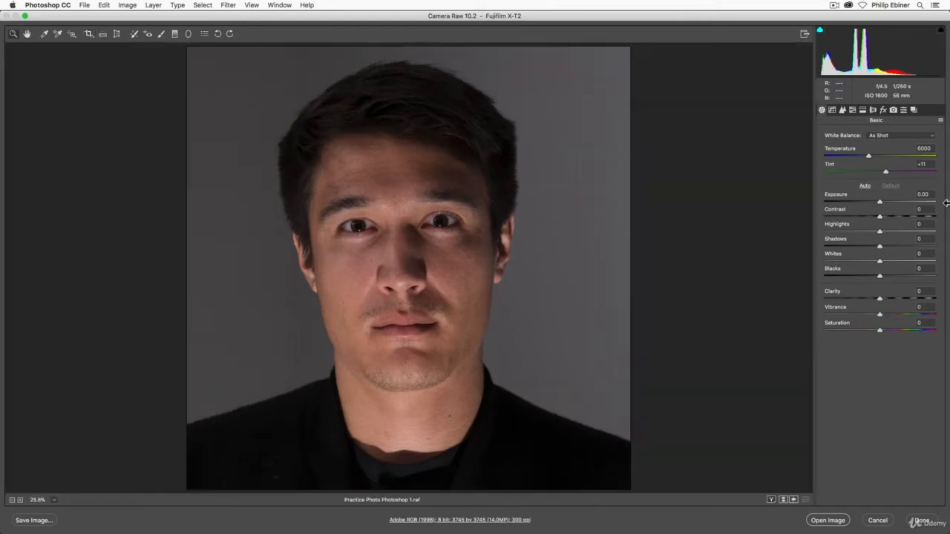
Step: Set the white balance to the Daylight preset and fine-tune the temperature to 5600
left_click(883, 136)
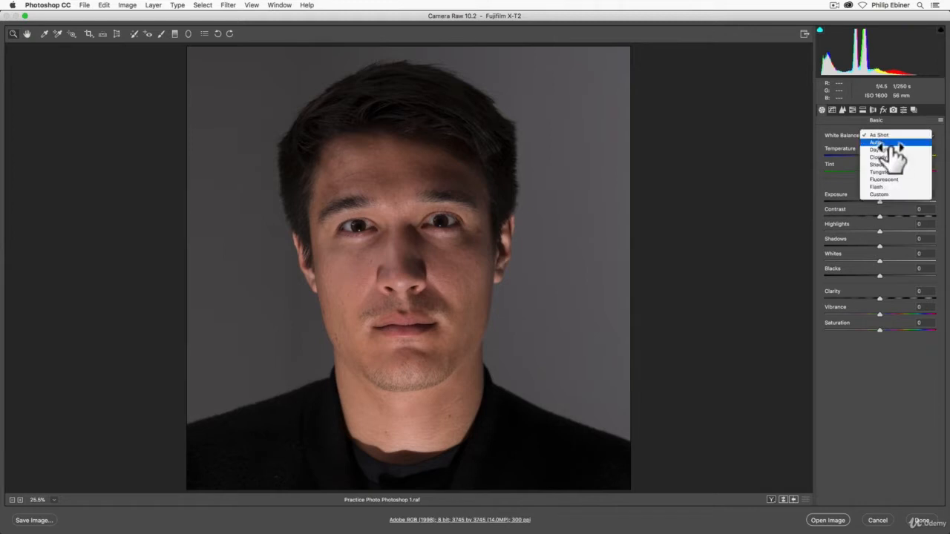
left_click(907, 151)
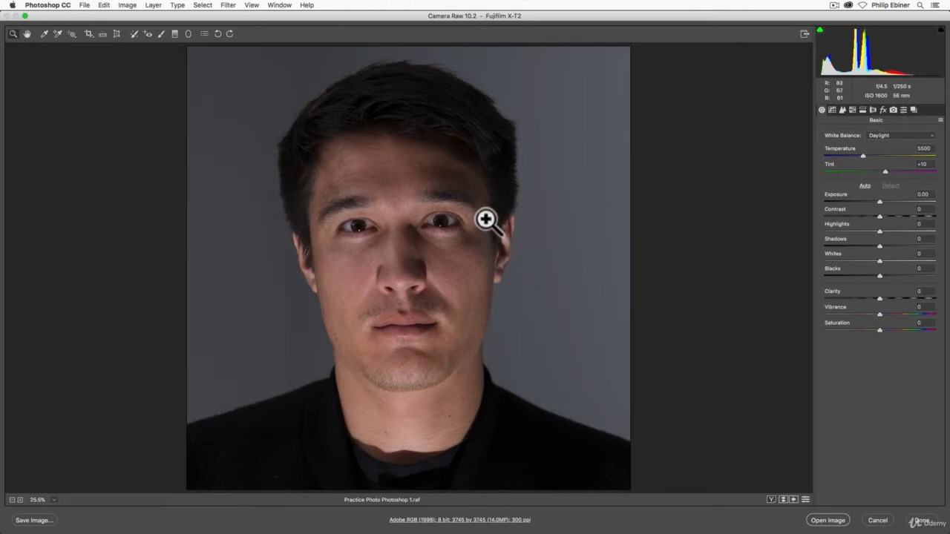
left_click(923, 149)
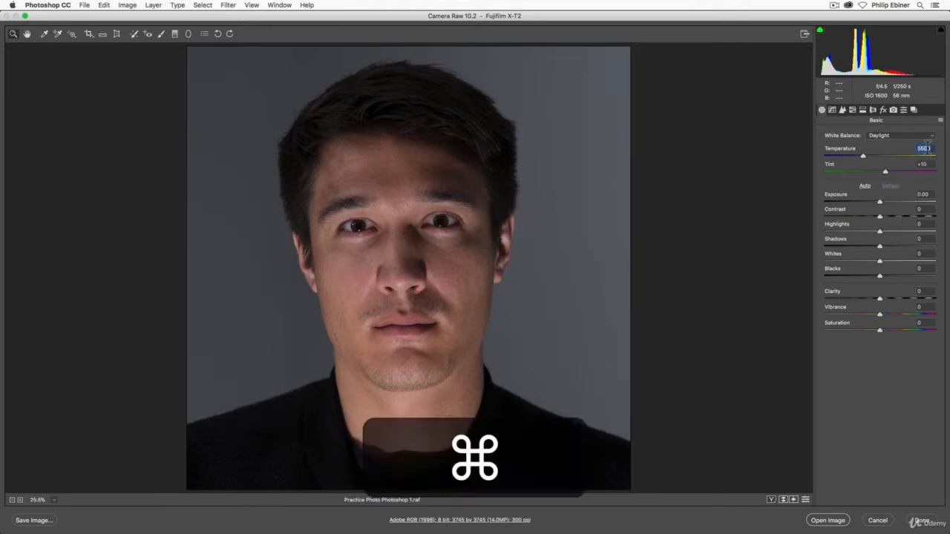
type("5600")
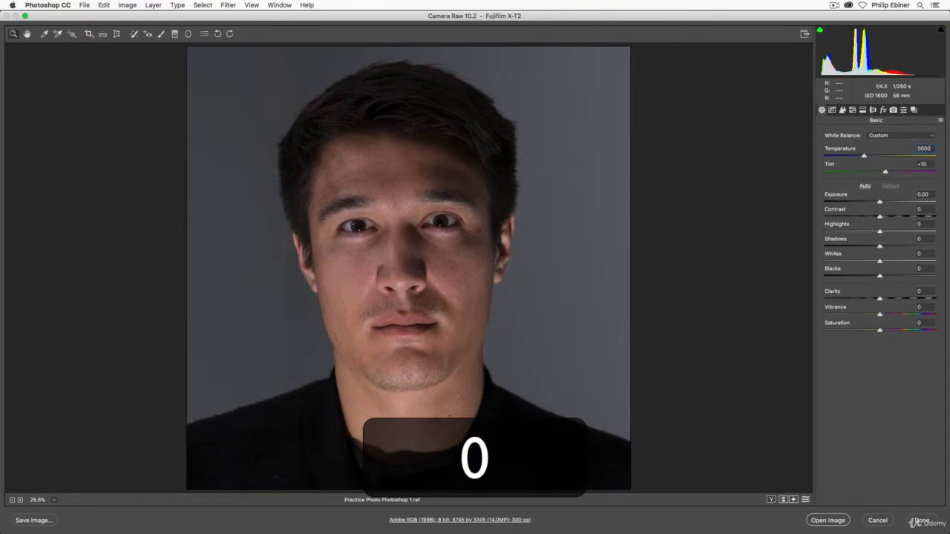
key("Return")
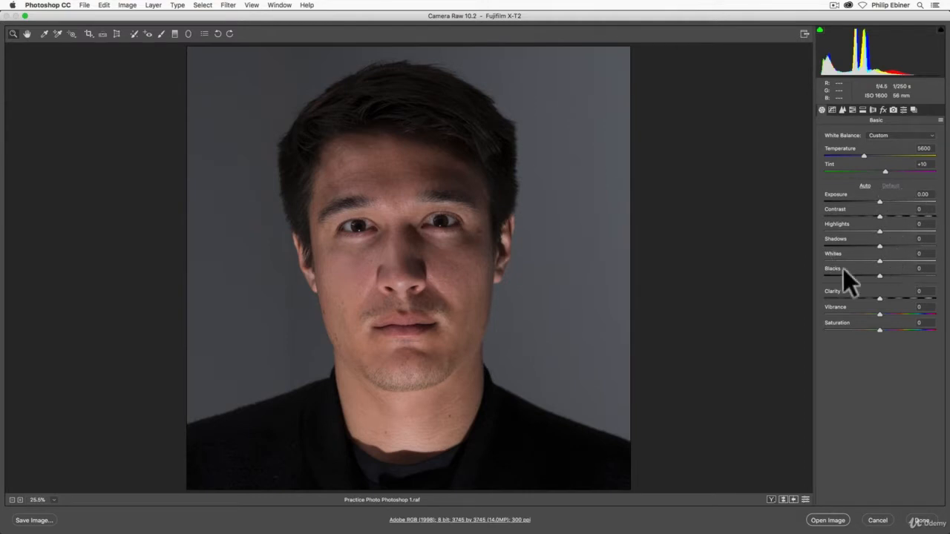
Step: Adjust the portrait's tones to Highlights -26, Shadows +36, Whites +37 and Blacks -31
left_click_drag(880, 276, 899, 249)
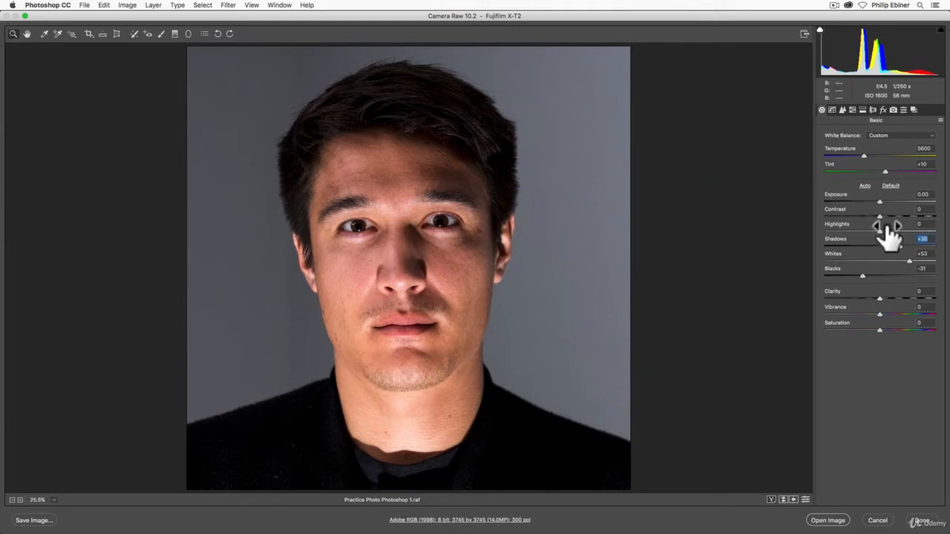
mouse_move(878, 229)
left_mouse_down()
mouse_move(851, 230)
mouse_move(888, 228)
left_mouse_up()
left_click_drag(907, 261, 865, 232)
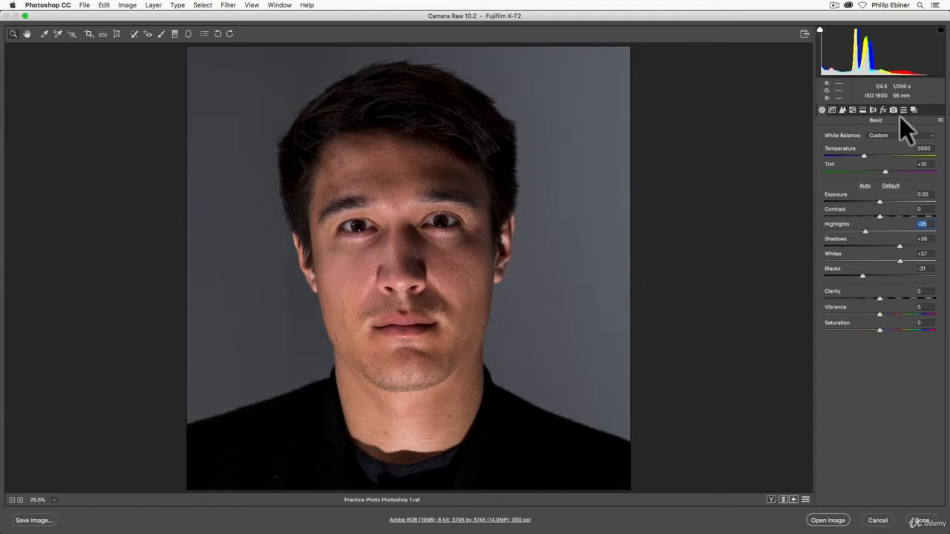
Step: Try the grayscale conversion on the portrait and switch it back to colour
left_click(848, 106)
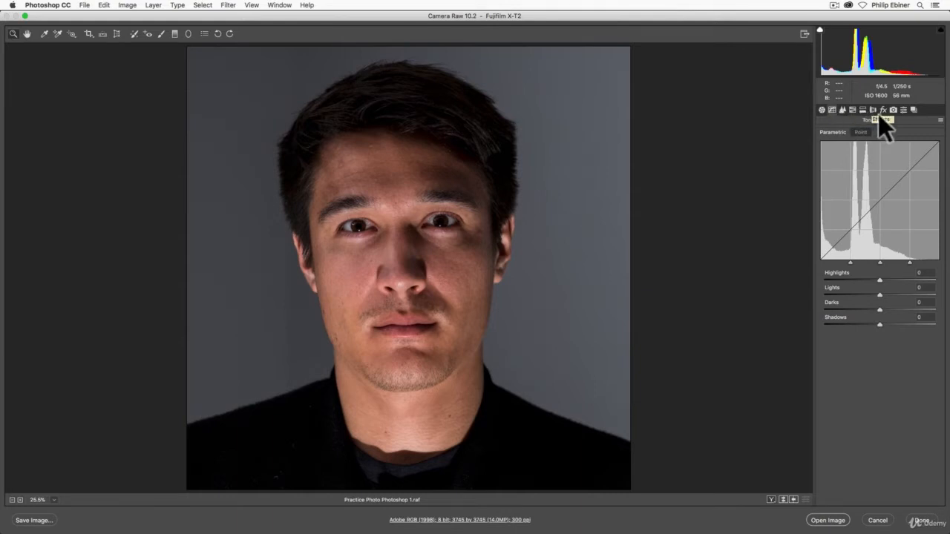
left_click(852, 109)
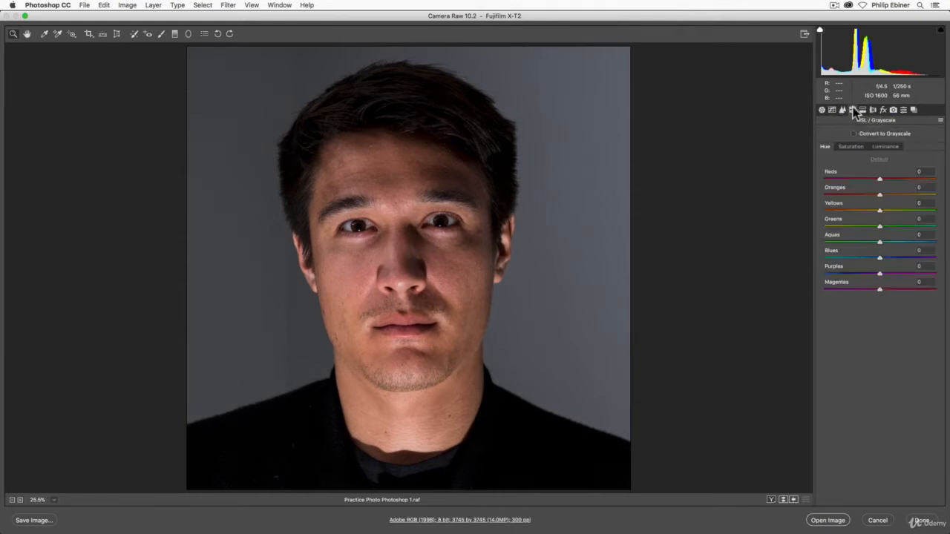
left_click(854, 134)
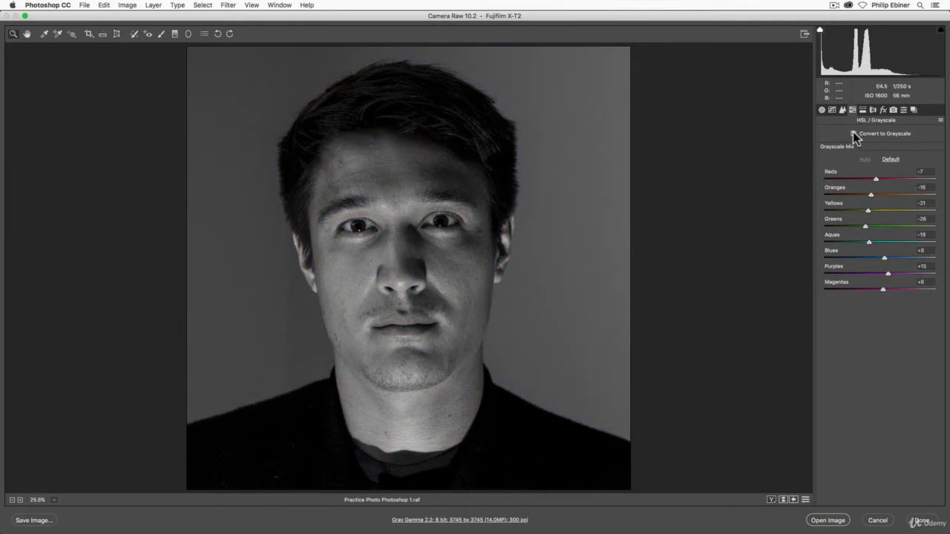
left_click(853, 133)
left_click(853, 133)
left_click(854, 133)
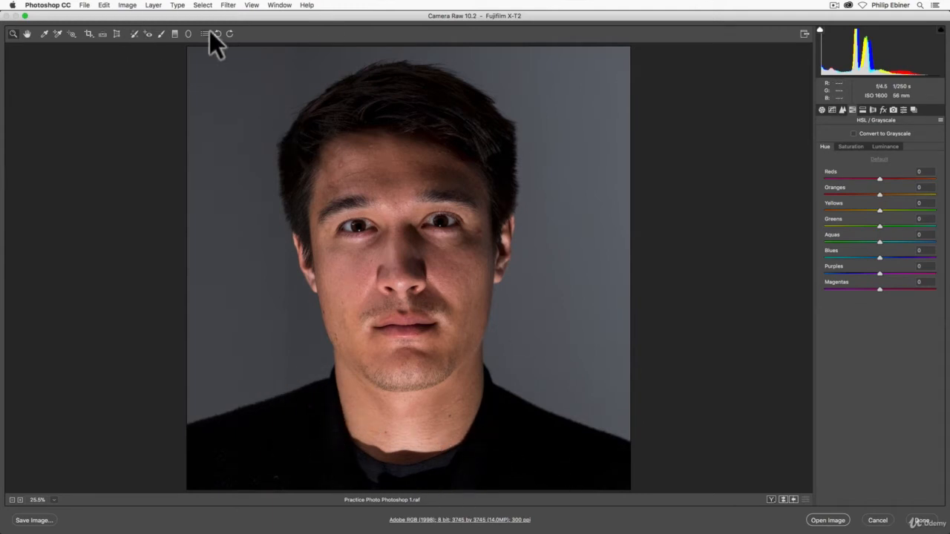
Step: Add a radial filter ellipse across both eyes with exposure and saturation reset to 0, check its mask, and make it affect the outside
left_click(188, 33)
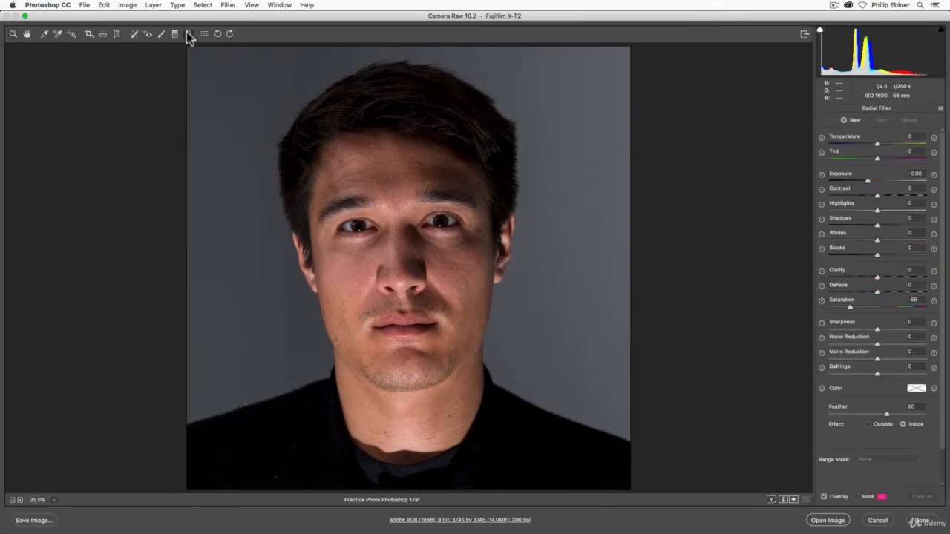
double_click(868, 180)
double_click(850, 306)
left_click_drag(320, 216, 449, 233)
left_click(857, 496)
left_click(856, 496)
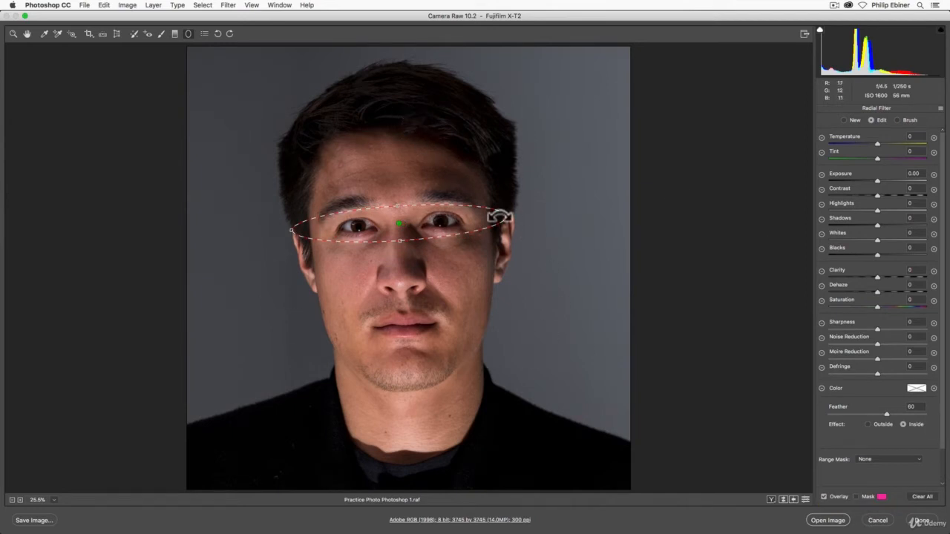
left_click(857, 496)
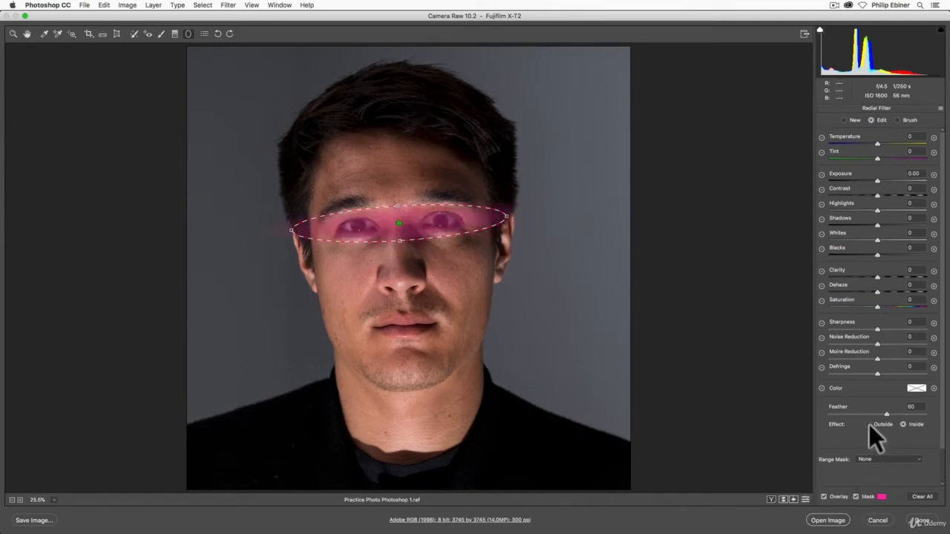
left_click(868, 424)
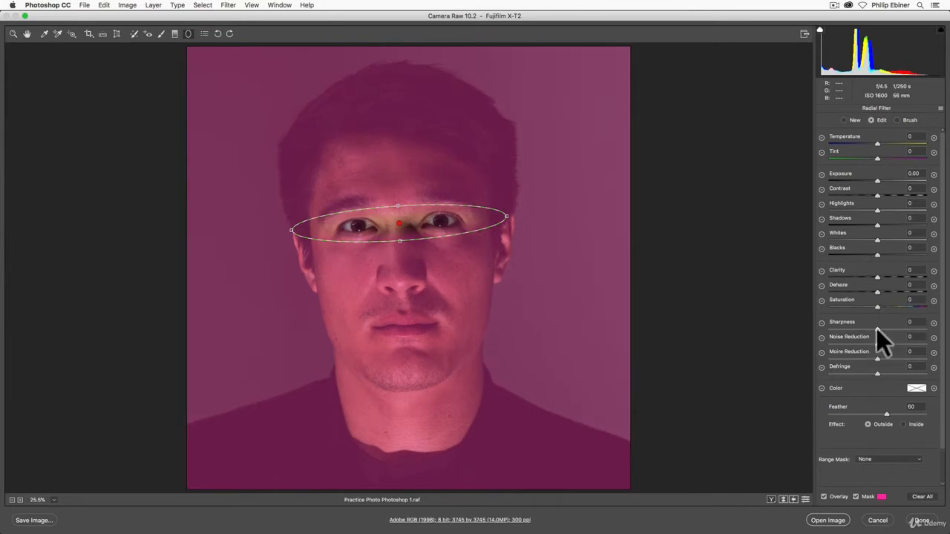
Step: Soften the area outside the ellipse with Sharpness -100 and Clarity -20, hiding the mask overlay
left_click_drag(876, 329, 758, 328)
left_click(857, 497)
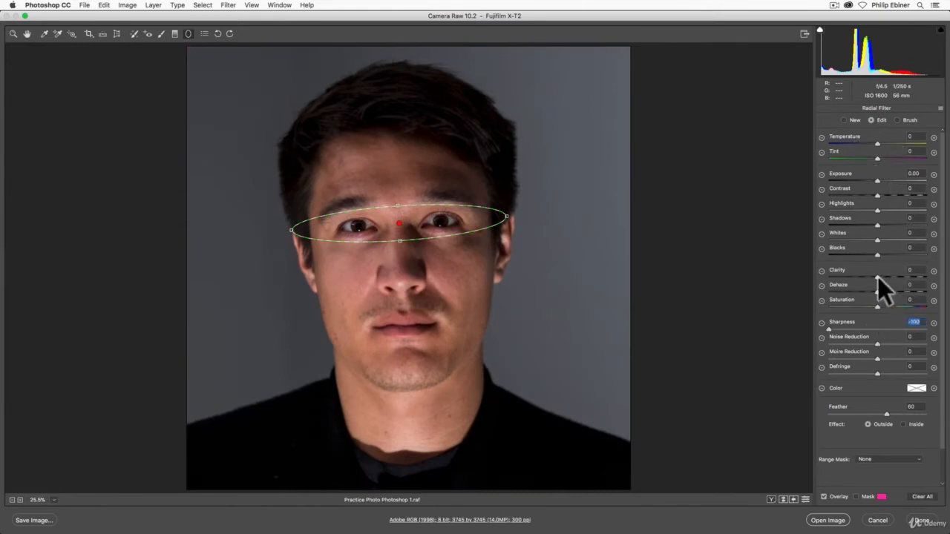
left_click_drag(878, 276, 868, 276)
Step: Erase the radial mask over the nose, mouth, eyebrows, chin and front hair with the subtracting brush at feather 100, flow 25, sizes 16 and 14
left_click(897, 119)
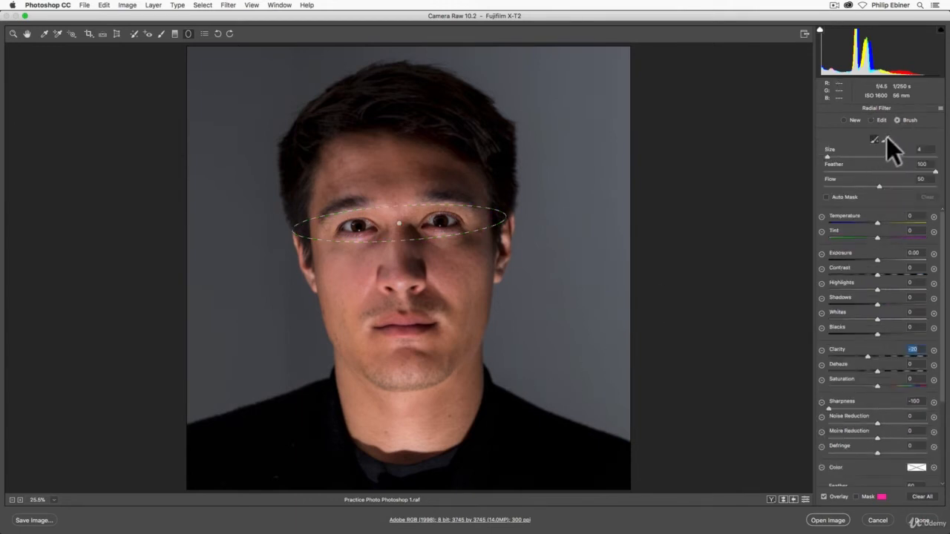
left_click(856, 496)
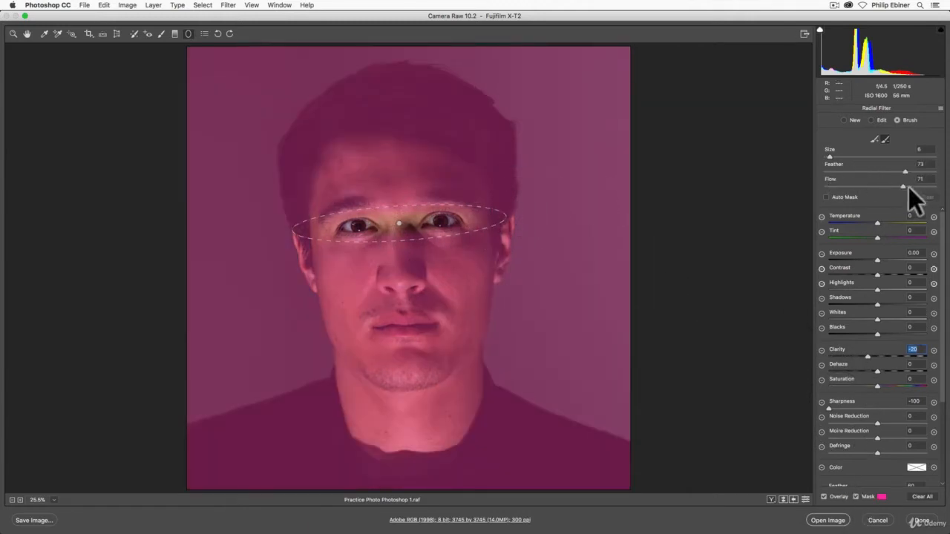
left_click(850, 188)
left_click_drag(839, 156, 842, 157)
left_click_drag(905, 171, 949, 172)
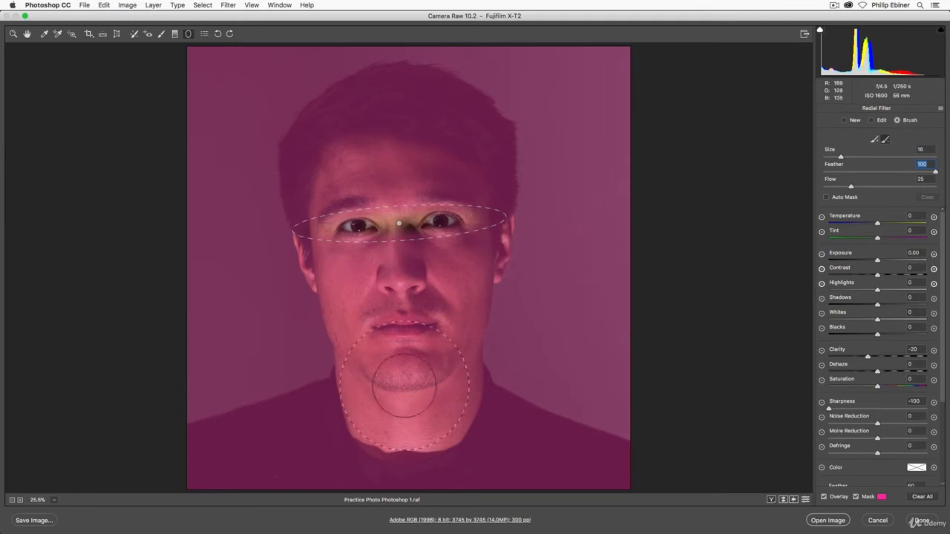
mouse_move(407, 289)
left_mouse_down()
mouse_move(408, 315)
mouse_move(406, 283)
mouse_move(396, 330)
mouse_move(395, 270)
mouse_move(380, 332)
mouse_move(401, 313)
mouse_move(386, 321)
mouse_move(399, 315)
mouse_move(409, 282)
mouse_move(407, 309)
mouse_move(398, 250)
mouse_move(401, 322)
mouse_move(395, 250)
mouse_move(394, 323)
left_mouse_up()
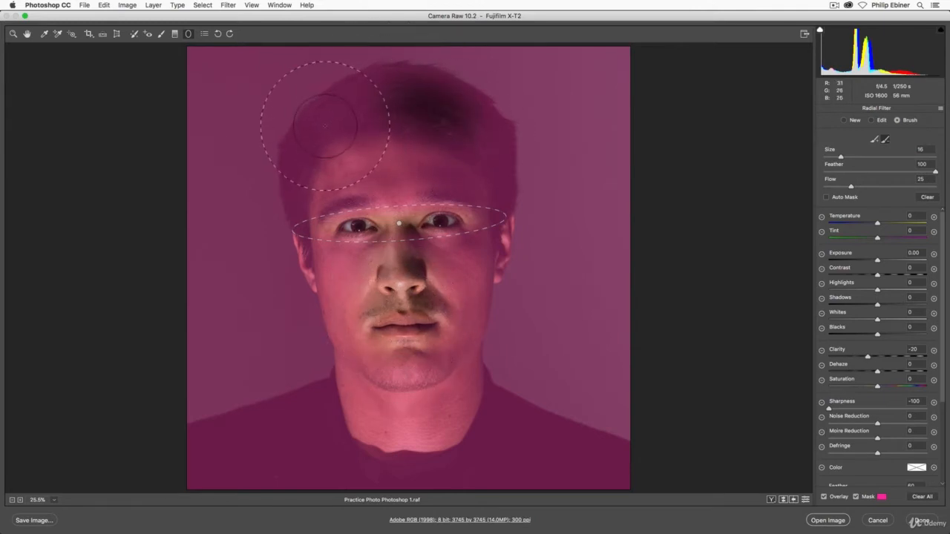
mouse_move(491, 140)
left_mouse_down()
mouse_move(396, 92)
mouse_move(461, 135)
mouse_move(439, 124)
left_mouse_up()
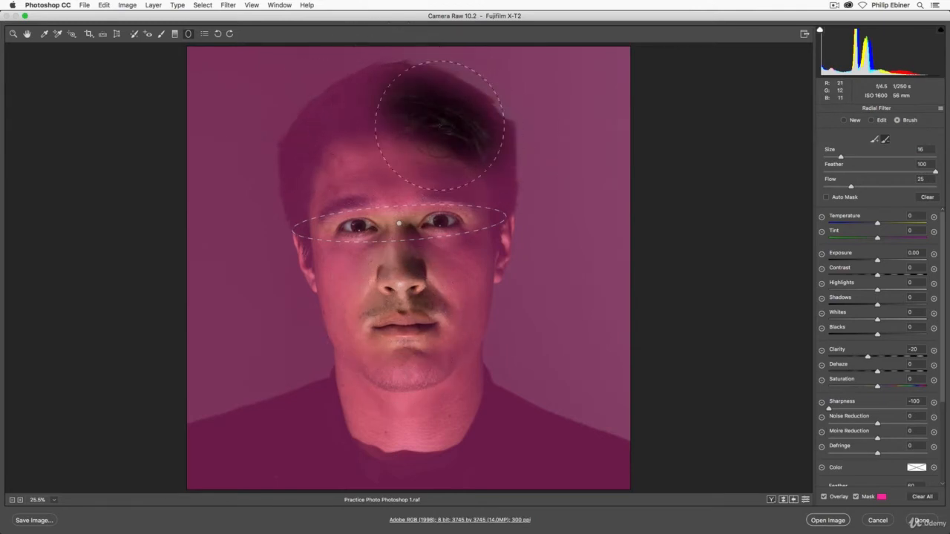
left_click_drag(335, 119, 359, 134)
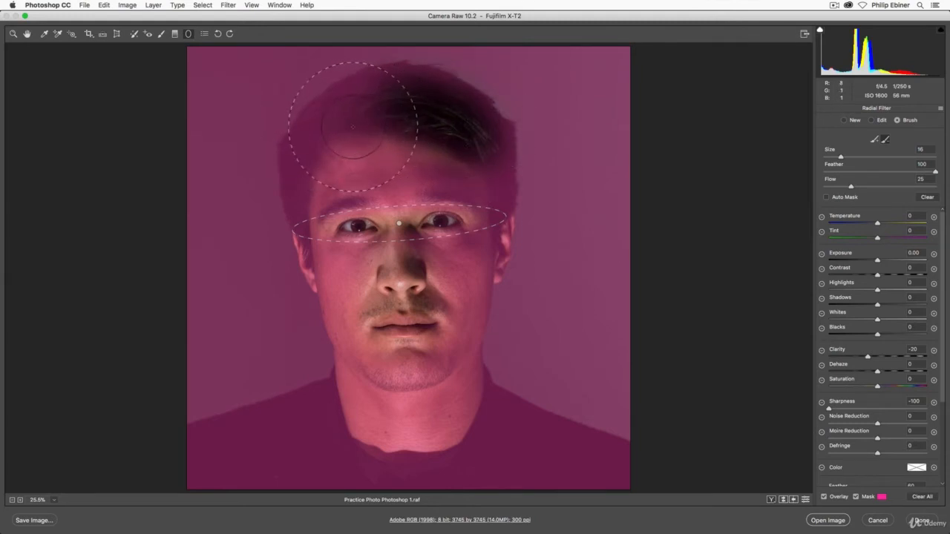
mouse_move(318, 205)
left_mouse_down()
mouse_move(336, 219)
mouse_move(366, 218)
mouse_move(354, 210)
mouse_move(444, 221)
mouse_move(459, 232)
mouse_move(458, 222)
mouse_move(440, 218)
mouse_move(446, 226)
mouse_move(395, 242)
mouse_move(350, 230)
mouse_move(431, 276)
left_mouse_up()
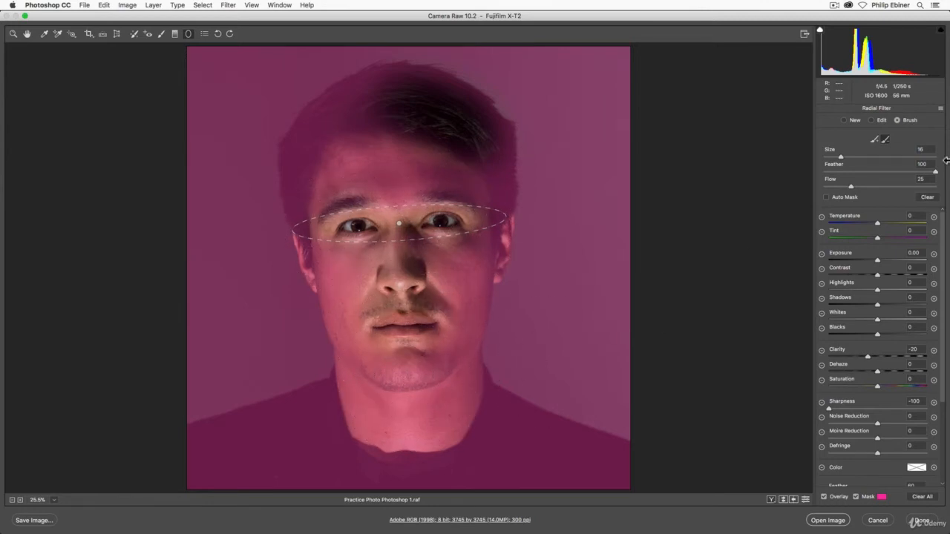
left_click_drag(848, 154, 840, 154)
mouse_move(454, 356)
left_mouse_down()
mouse_move(395, 371)
mouse_move(431, 372)
mouse_move(382, 373)
mouse_move(453, 382)
left_mouse_up()
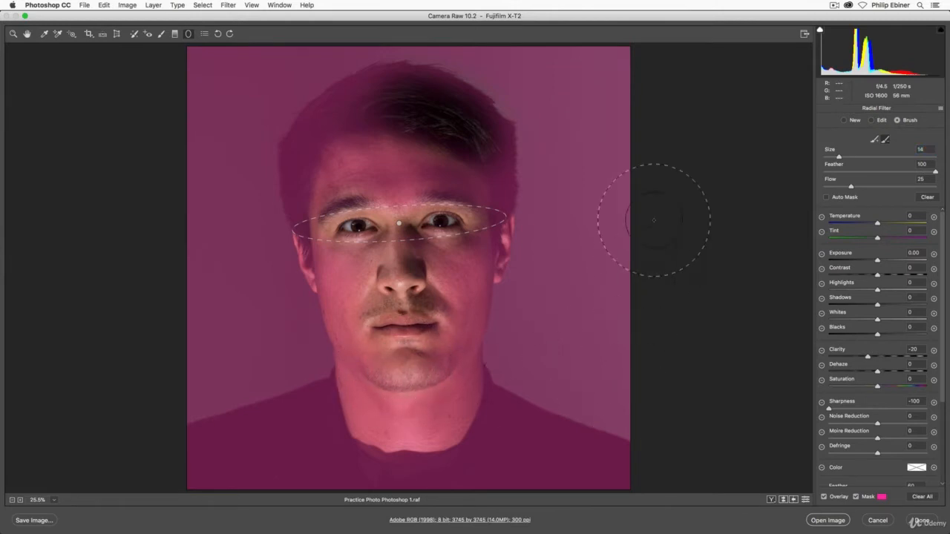
Step: Hide the mask overlay and compare the edited portrait with the original side by side
left_click(856, 495)
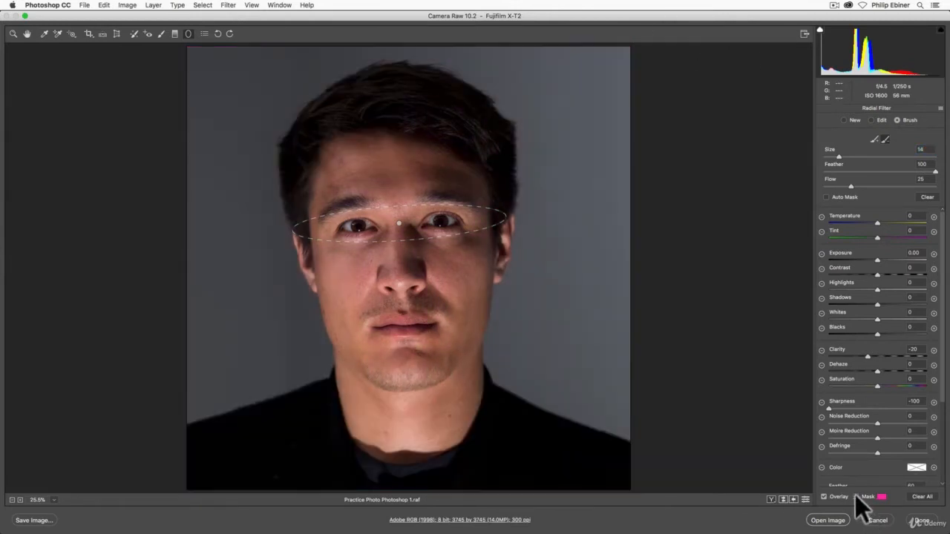
left_click(772, 498)
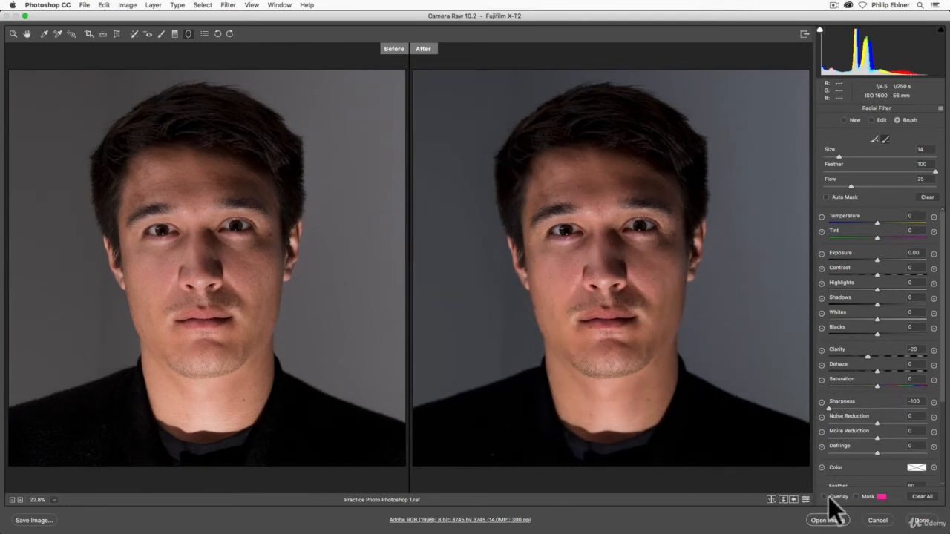
Step: Cycle the before/after comparison through its layouts and return to the single view of the edited portrait
left_click(771, 498)
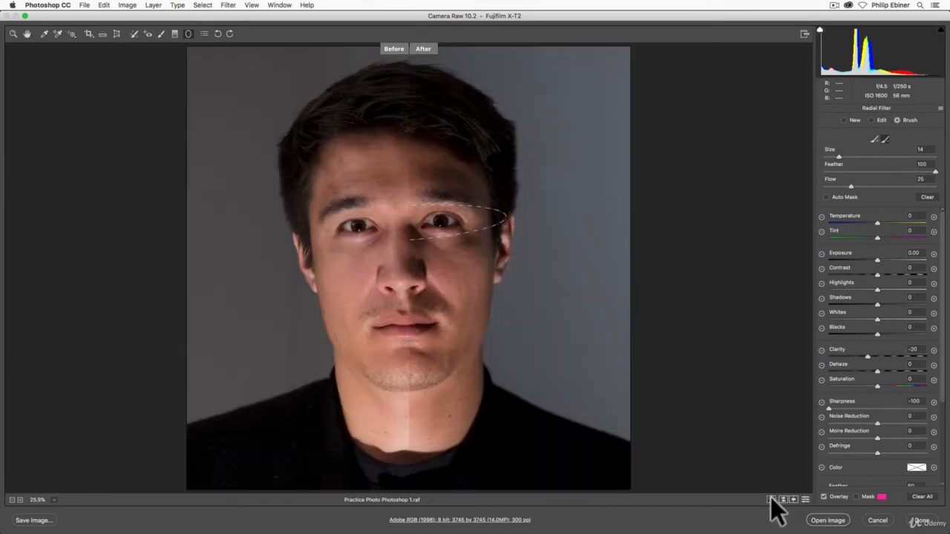
left_click(771, 498)
left_click(771, 498)
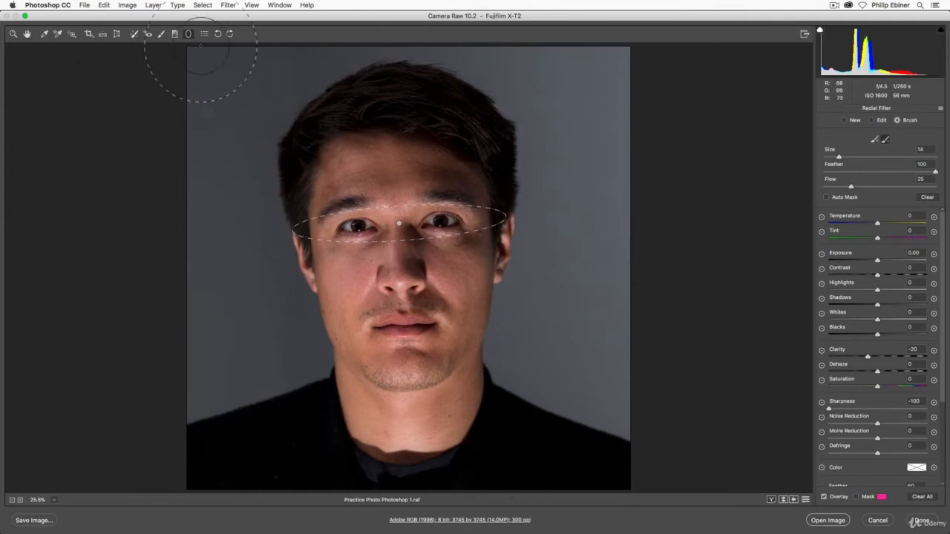
Step: Start a new radial filter and draw an ellipse around the whole head, centred between the eyes
left_click(846, 119)
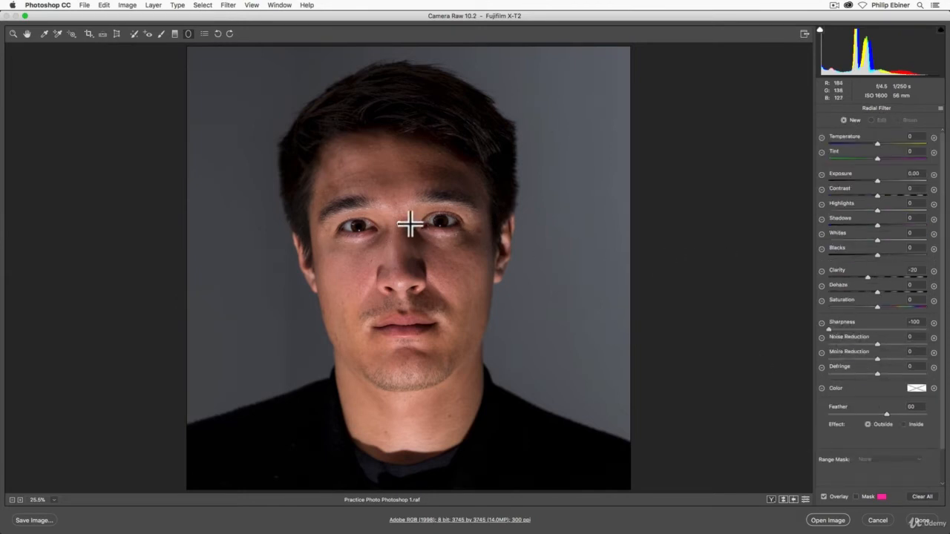
mouse_move(348, 155)
left_mouse_down()
mouse_move(479, 327)
mouse_move(473, 303)
left_mouse_up()
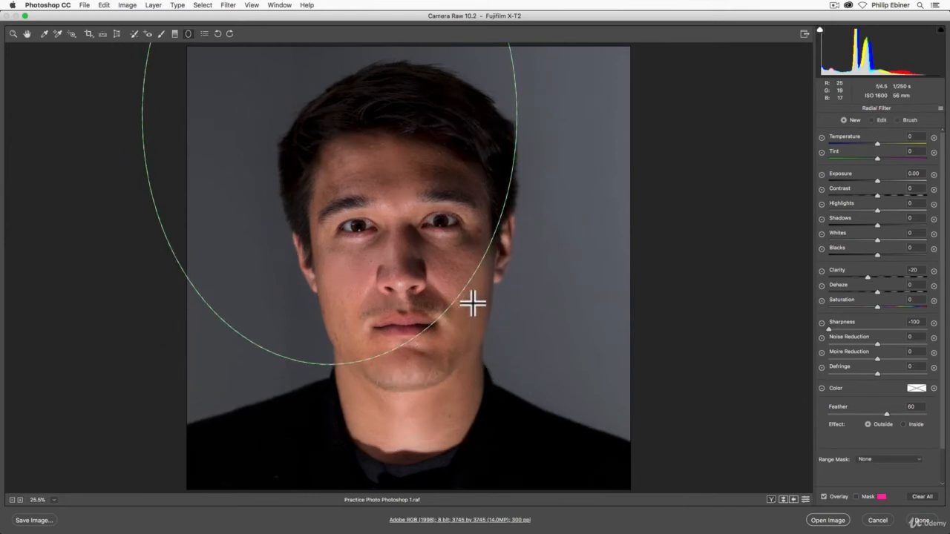
key("super+z")
left_click_drag(402, 254, 497, 393)
left_click_drag(415, 259, 415, 238)
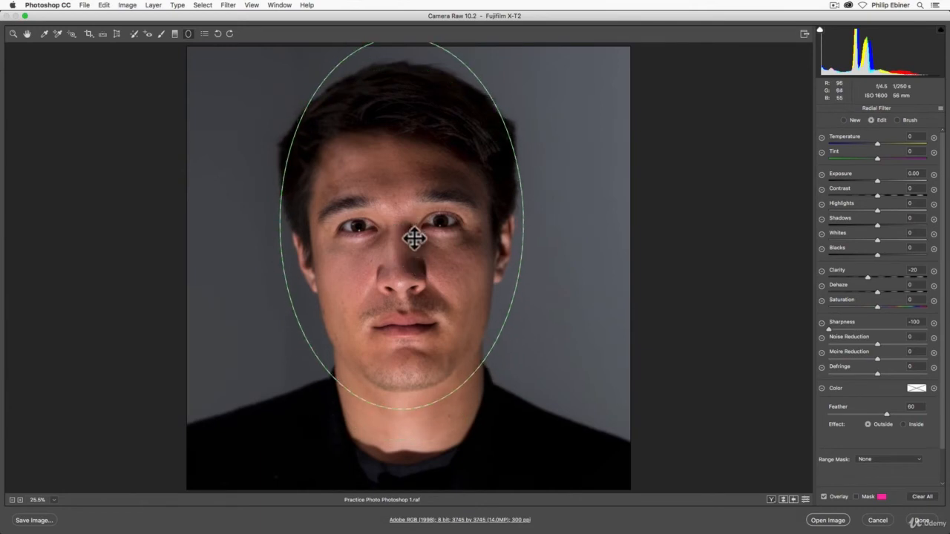
Step: With the mask shown, set the head ellipse's feather to 23 and enlarge it sideways and down the neck, hiding mask and overlay at the end
left_click(856, 496)
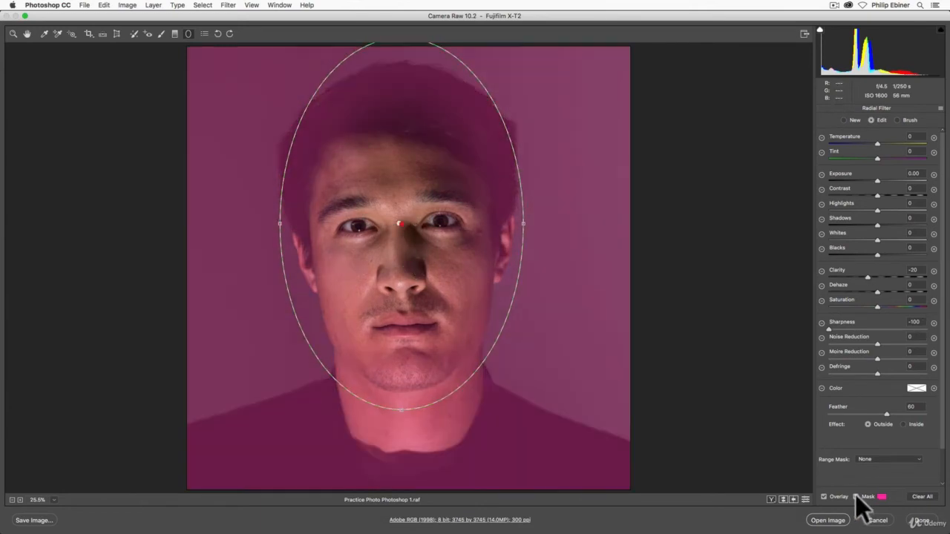
left_click_drag(886, 414, 850, 417)
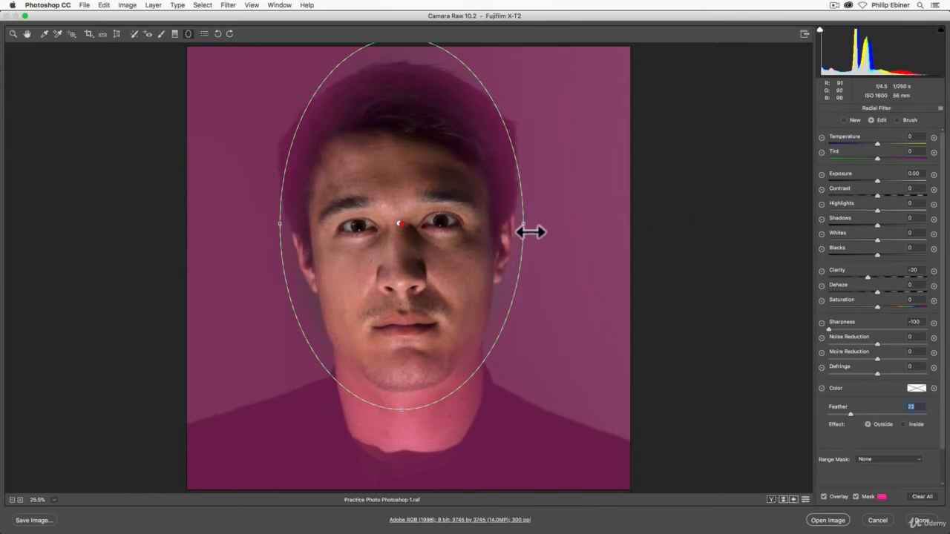
left_click_drag(531, 232, 547, 235)
mouse_move(438, 149)
left_mouse_down()
mouse_move(438, 163)
mouse_move(439, 153)
left_mouse_up()
left_click_drag(409, 424, 407, 447)
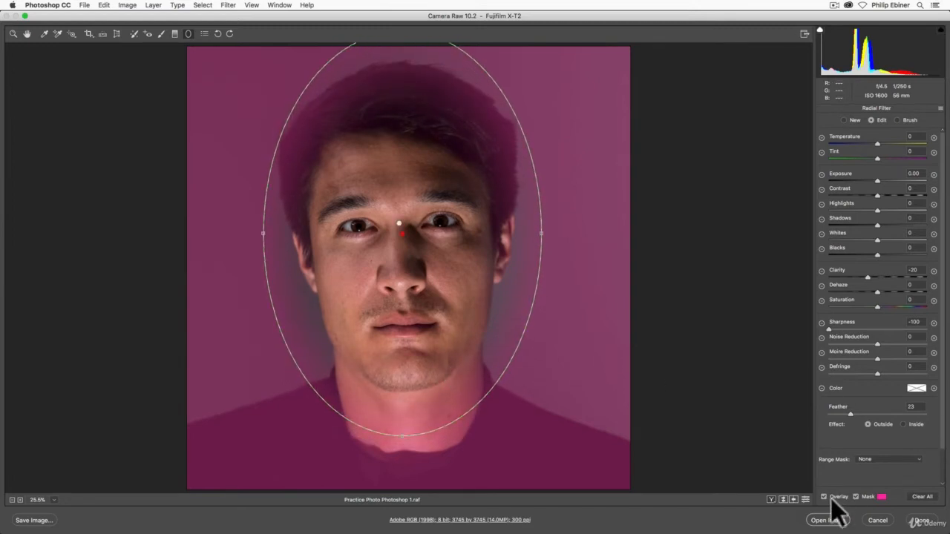
left_click(854, 495)
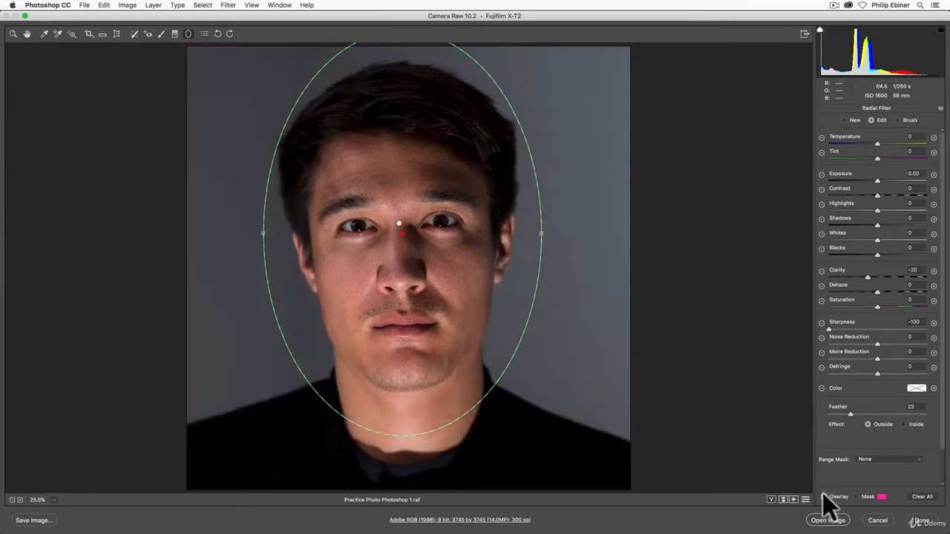
left_click(824, 496)
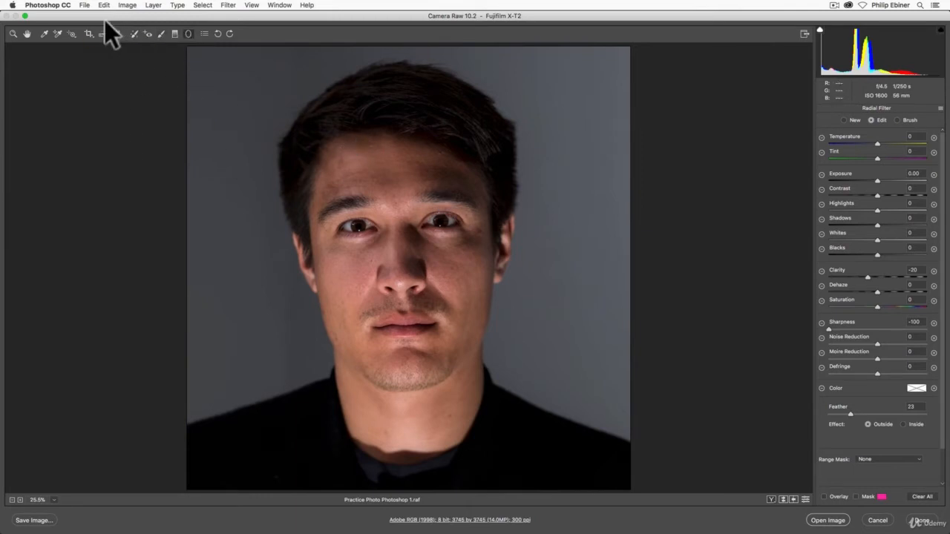
Step: Switch to the Adjustment Brush and reset its Sharpness and Clarity to 0
left_click(162, 33)
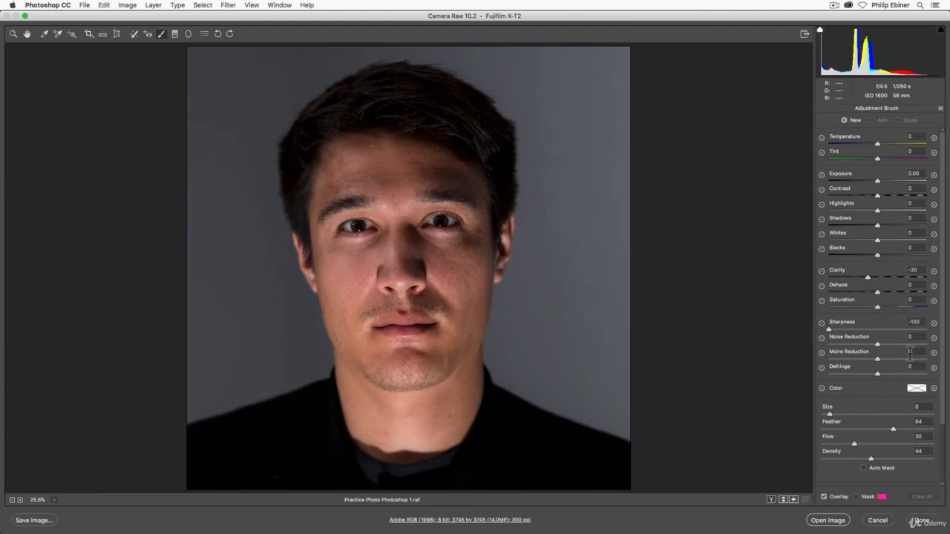
double_click(828, 328)
double_click(867, 276)
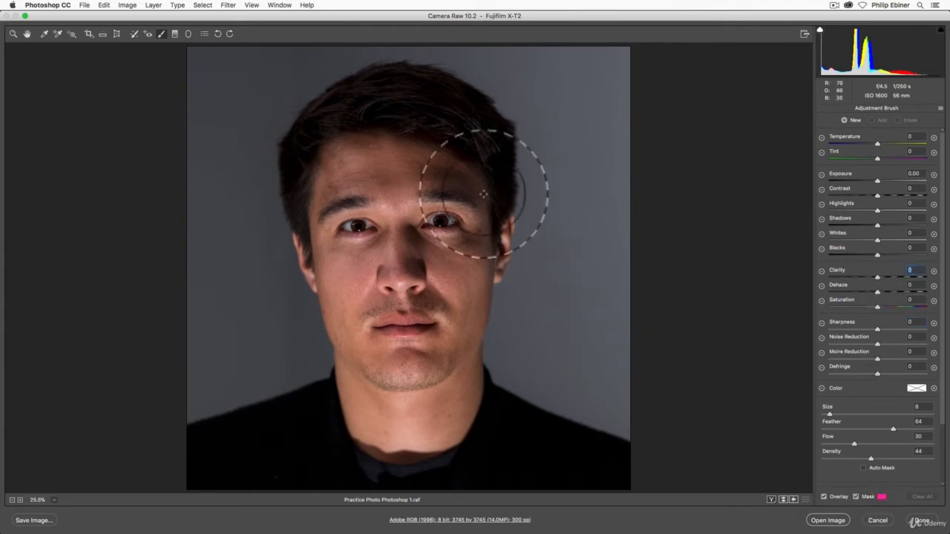
Step: Paint an adjustment mask over the forehead, cheeks, nose and neck, raising the brush flow to 65 and density to 71
left_click(413, 200)
mouse_move(411, 161)
left_mouse_down()
mouse_move(357, 182)
mouse_move(483, 191)
left_mouse_up()
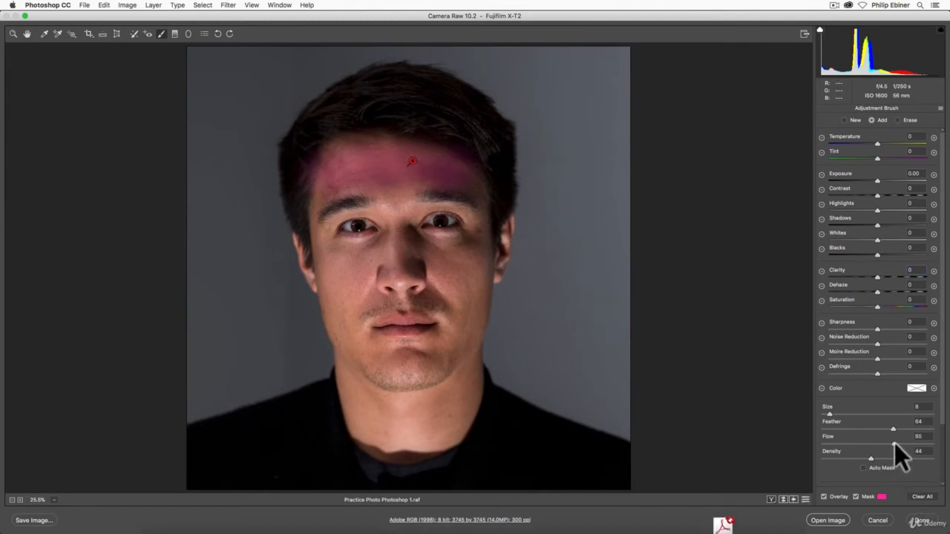
left_click(894, 444)
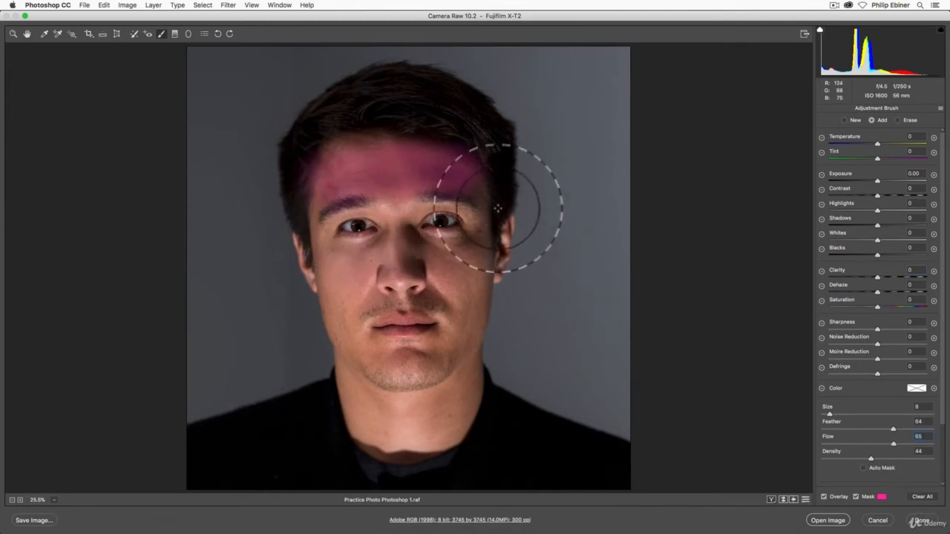
left_click(900, 459)
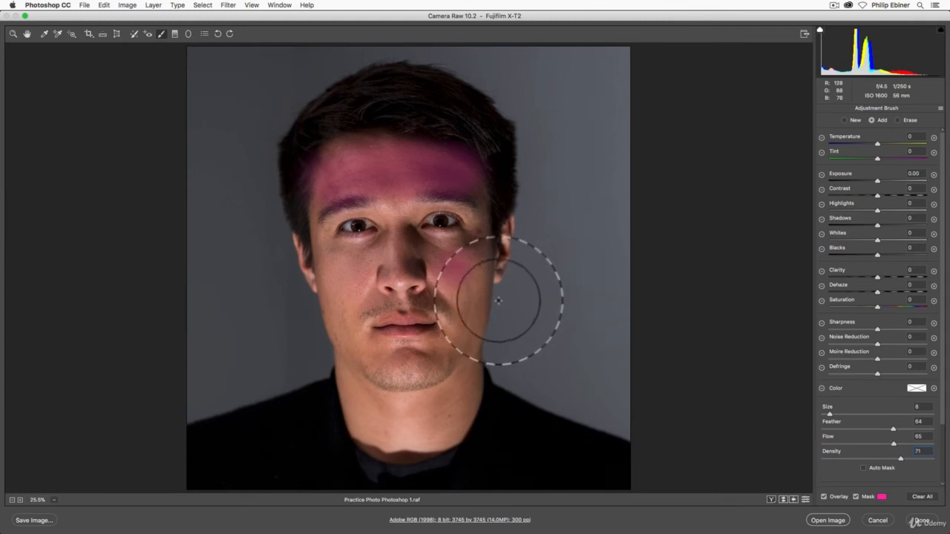
mouse_move(498, 300)
left_mouse_down()
mouse_move(468, 296)
mouse_move(480, 300)
mouse_move(492, 366)
mouse_move(501, 313)
mouse_move(498, 344)
mouse_move(449, 303)
mouse_move(413, 308)
mouse_move(430, 299)
mouse_move(373, 317)
left_mouse_up()
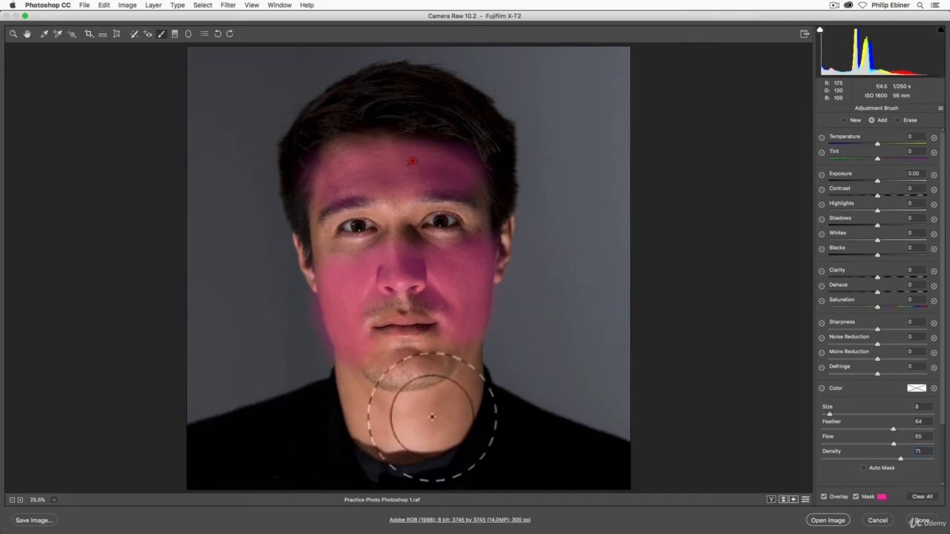
mouse_move(492, 424)
left_mouse_down()
mouse_move(442, 464)
mouse_move(371, 392)
mouse_move(455, 438)
left_mouse_up()
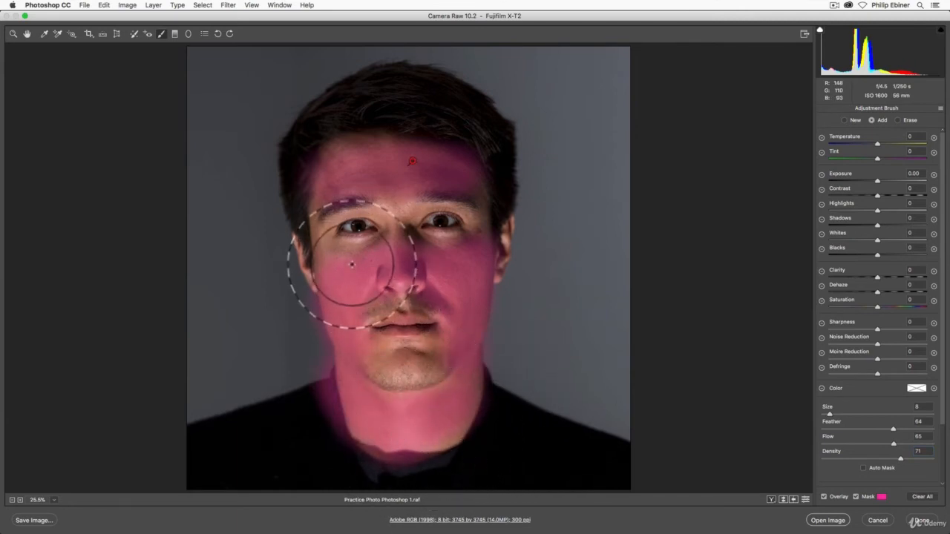
mouse_move(352, 265)
left_mouse_down()
mouse_move(353, 289)
mouse_move(345, 233)
mouse_move(496, 254)
mouse_move(501, 227)
mouse_move(515, 219)
mouse_move(525, 262)
mouse_move(428, 227)
mouse_move(428, 273)
left_mouse_up()
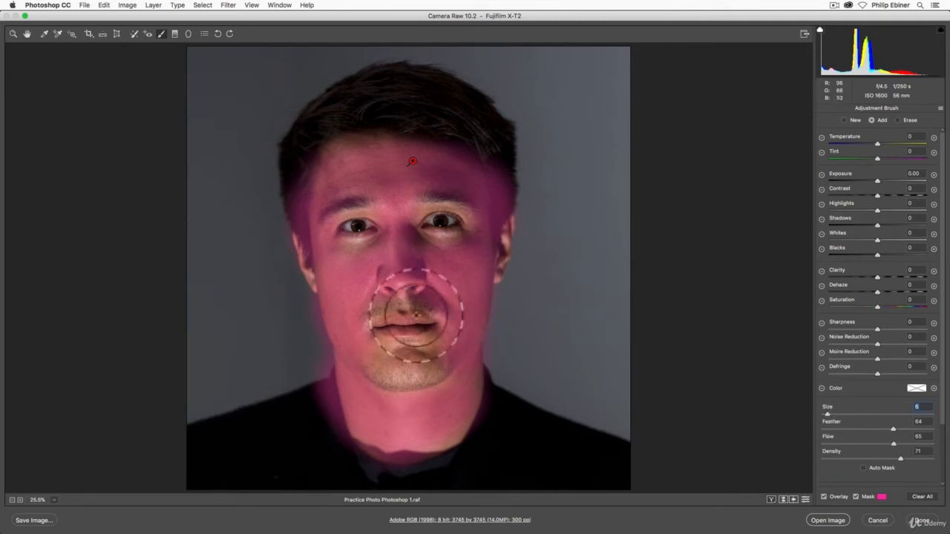
Step: Erase the skin mask from the hair edges, collar, eyebrows and eyes with the size 3 eraser at feather 48 and flow 50
key("alt")
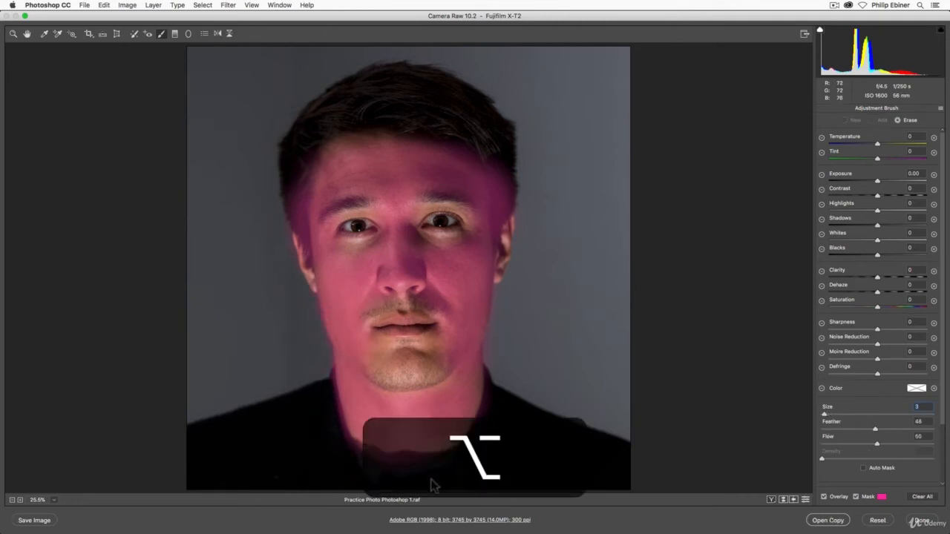
mouse_move(313, 194)
left_mouse_down()
mouse_move(319, 290)
mouse_move(315, 148)
mouse_move(310, 285)
mouse_move(300, 181)
mouse_move(302, 226)
left_mouse_up()
mouse_move(509, 144)
left_mouse_down()
mouse_move(522, 338)
mouse_move(521, 120)
mouse_move(527, 273)
mouse_move(497, 154)
left_mouse_up()
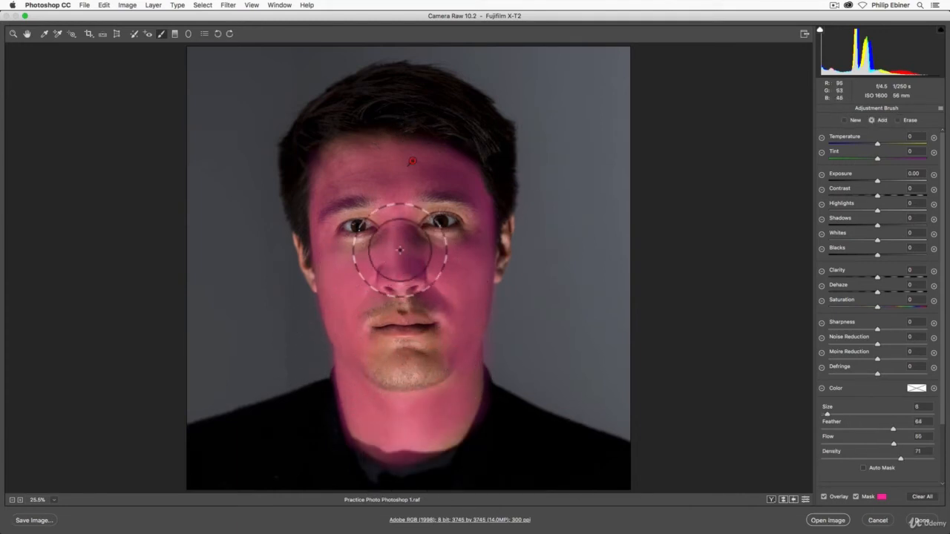
key("alt")
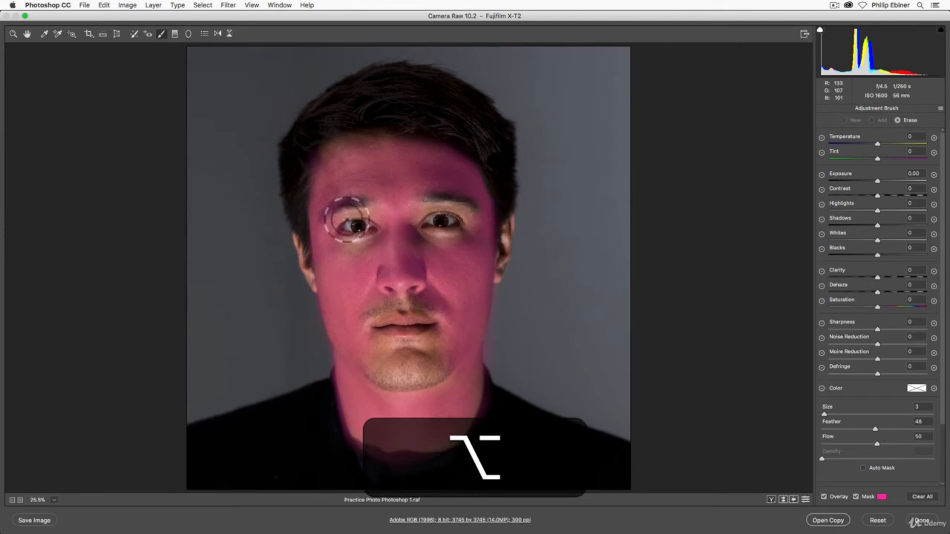
mouse_move(333, 228)
left_mouse_down()
mouse_move(366, 225)
mouse_move(340, 231)
mouse_move(364, 234)
left_mouse_up()
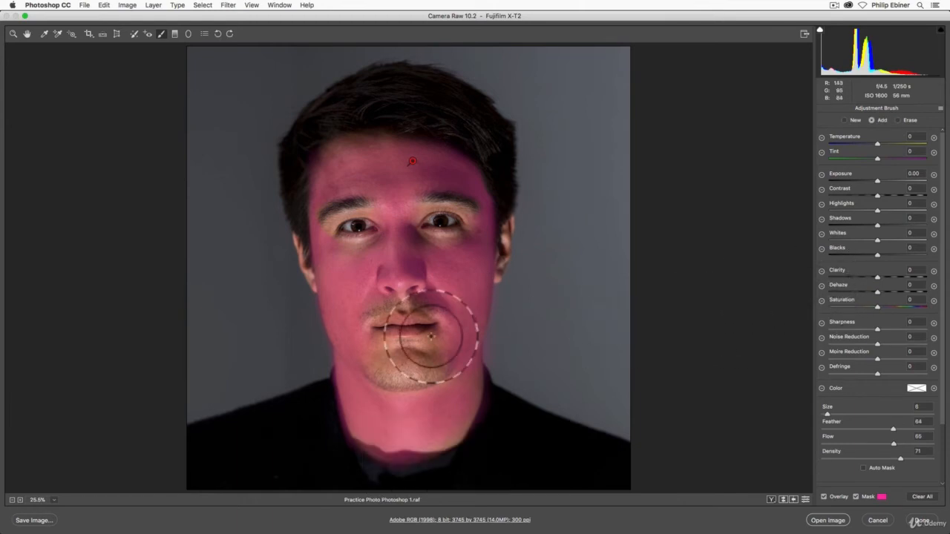
Step: Hide the mask overlay and soften the painted skin with Clarity -60, toggling the change to compare
key("y")
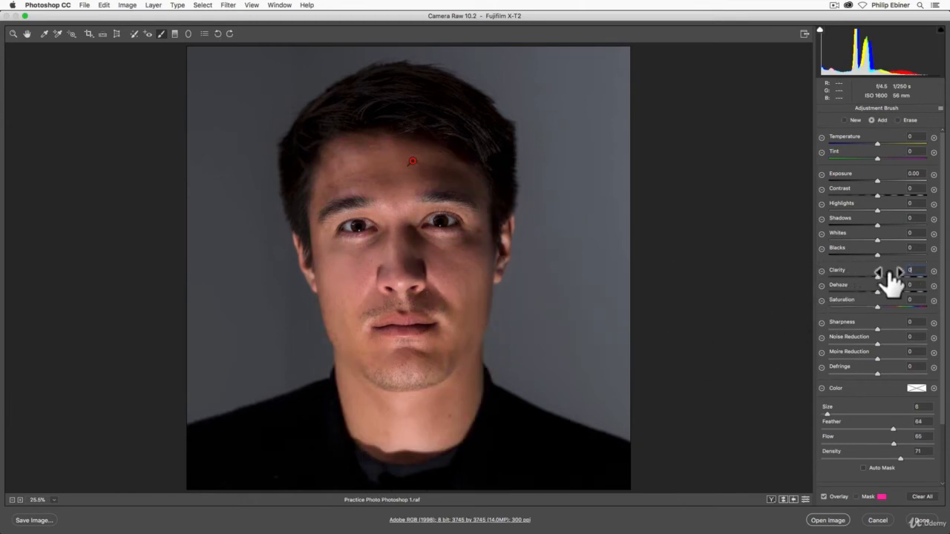
left_click_drag(877, 278, 839, 275)
key("super+z")
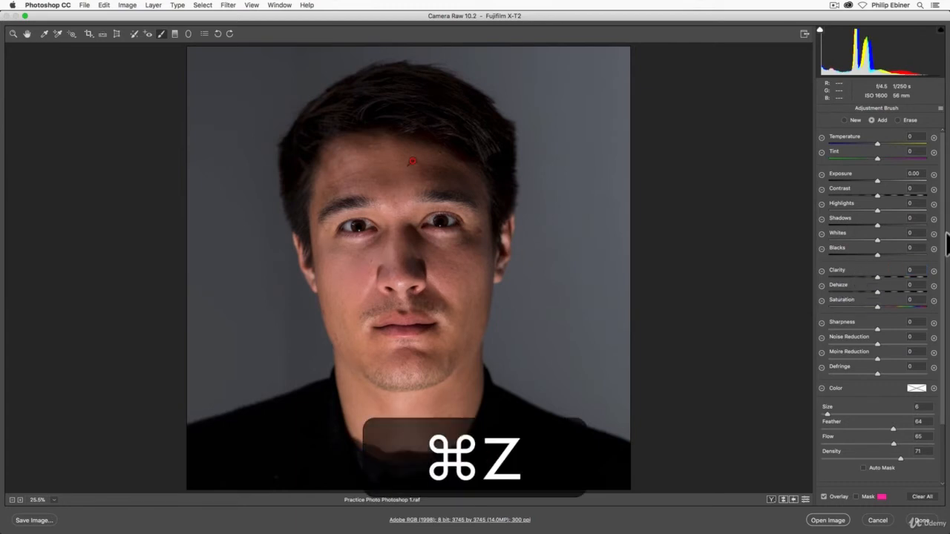
key("super+z")
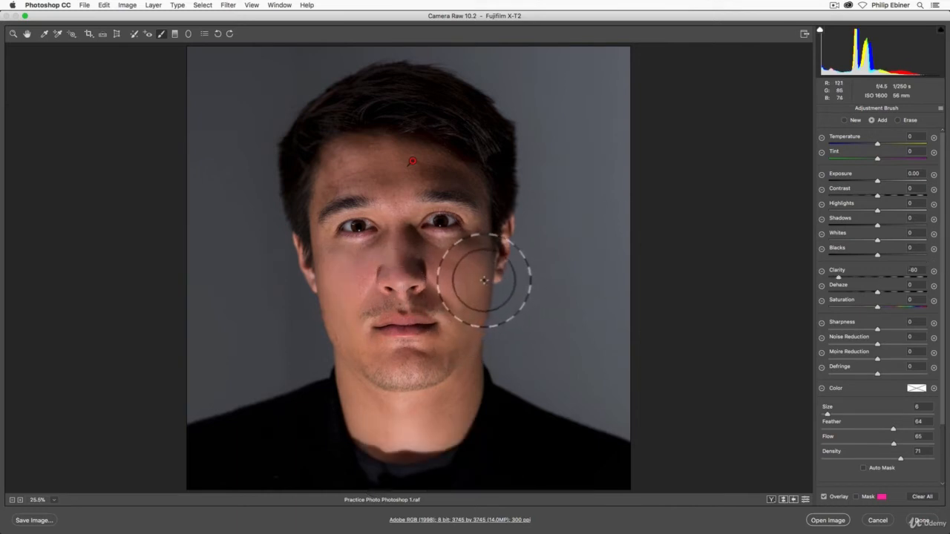
mouse_move(485, 280)
left_mouse_down()
mouse_move(505, 275)
mouse_move(481, 282)
left_mouse_up()
mouse_move(380, 287)
left_mouse_down()
mouse_move(351, 285)
mouse_move(359, 201)
mouse_move(352, 217)
mouse_move(397, 197)
mouse_move(356, 211)
left_mouse_up()
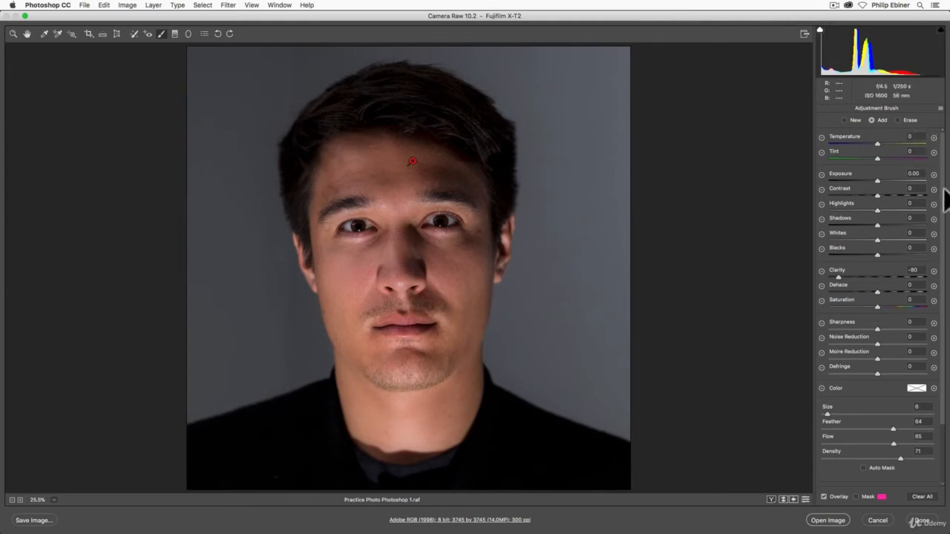
Step: Paint a new adjustment mask over the whites of both eyes with a size 2 brush and the mask shown
left_click(847, 120)
key("z")
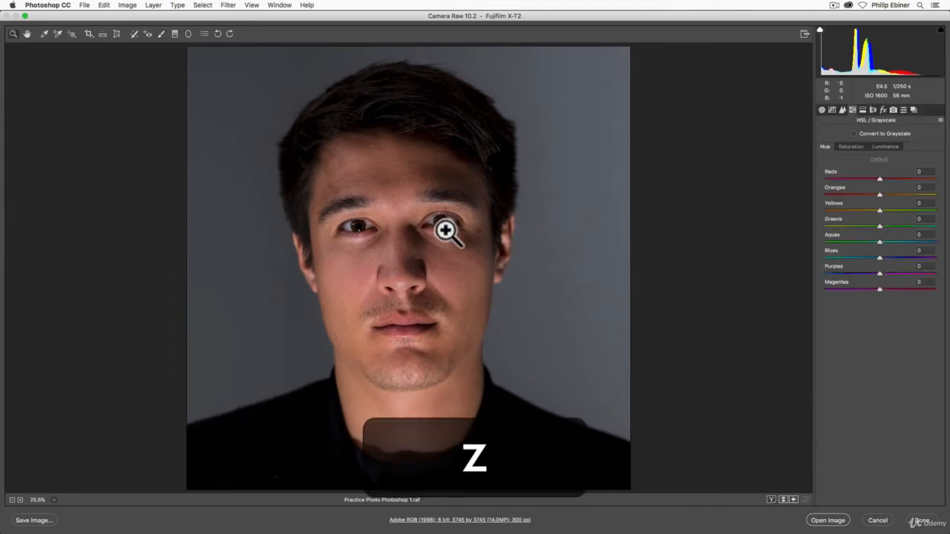
left_click(442, 229)
left_click(432, 299)
left_click(408, 245)
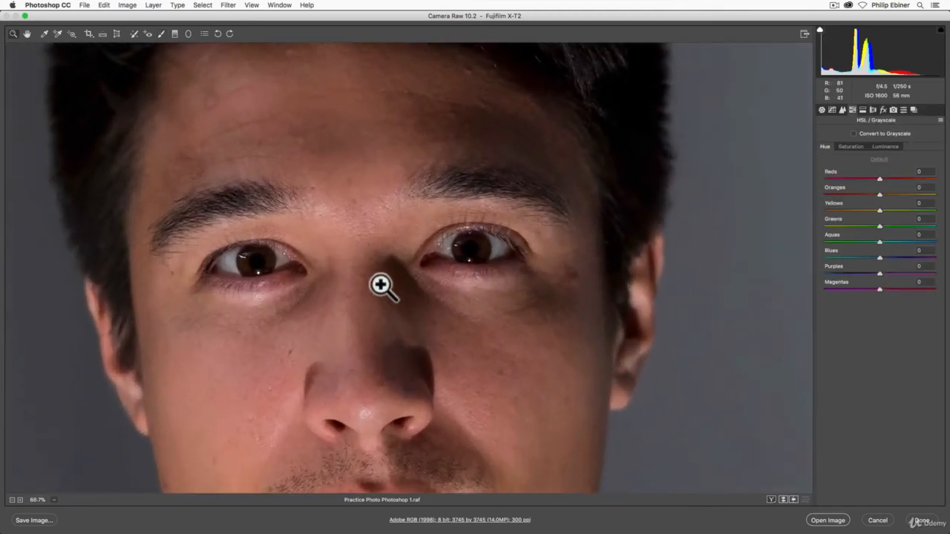
left_click(381, 286)
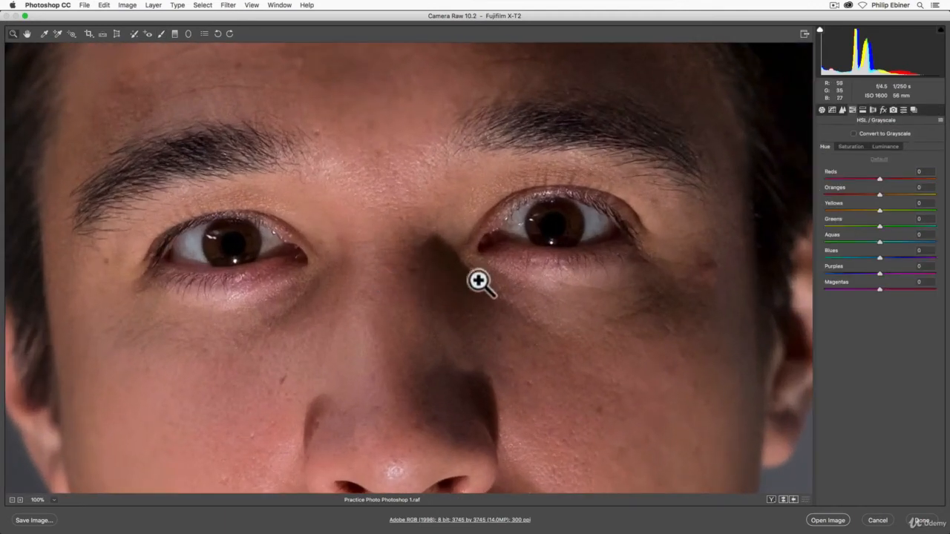
left_click(162, 34)
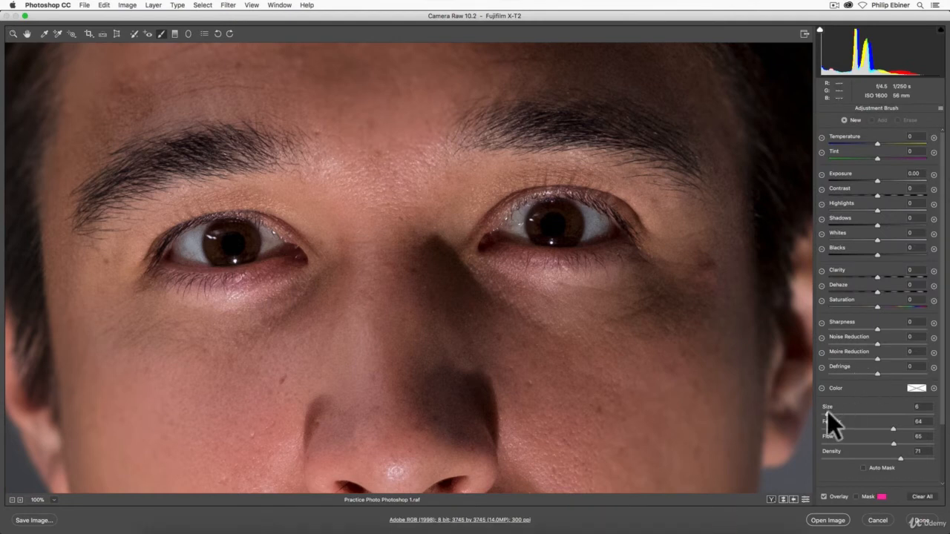
left_click_drag(827, 414, 827, 414)
type("2")
left_click(856, 497)
mouse_move(599, 227)
left_mouse_down()
mouse_move(617, 241)
mouse_move(598, 219)
mouse_move(535, 227)
mouse_move(545, 223)
mouse_move(534, 244)
left_mouse_up()
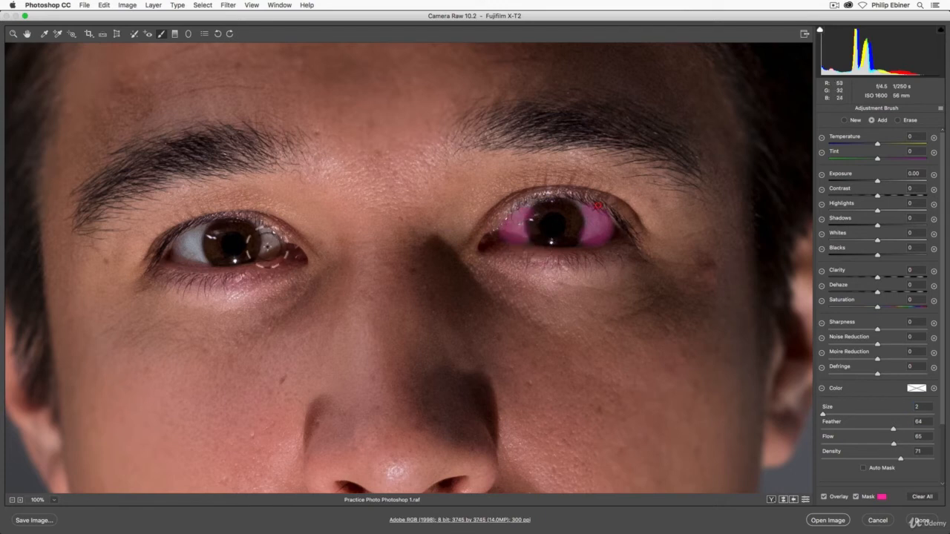
mouse_move(268, 251)
left_mouse_down()
mouse_move(274, 263)
mouse_move(297, 245)
mouse_move(232, 267)
mouse_move(205, 247)
mouse_move(195, 263)
left_mouse_up()
left_click_drag(202, 252, 222, 236)
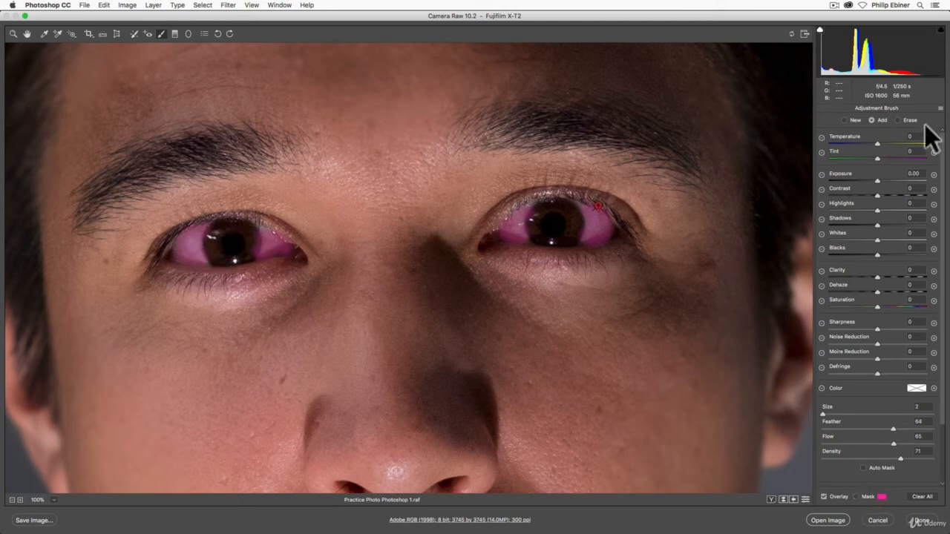
Step: Hide the mask and brighten the painted eye whites with Whites +18, trying Exposure +2.95 and resetting it to 0
key("y")
left_click_drag(891, 238, 936, 240)
left_click_drag(879, 236, 885, 238)
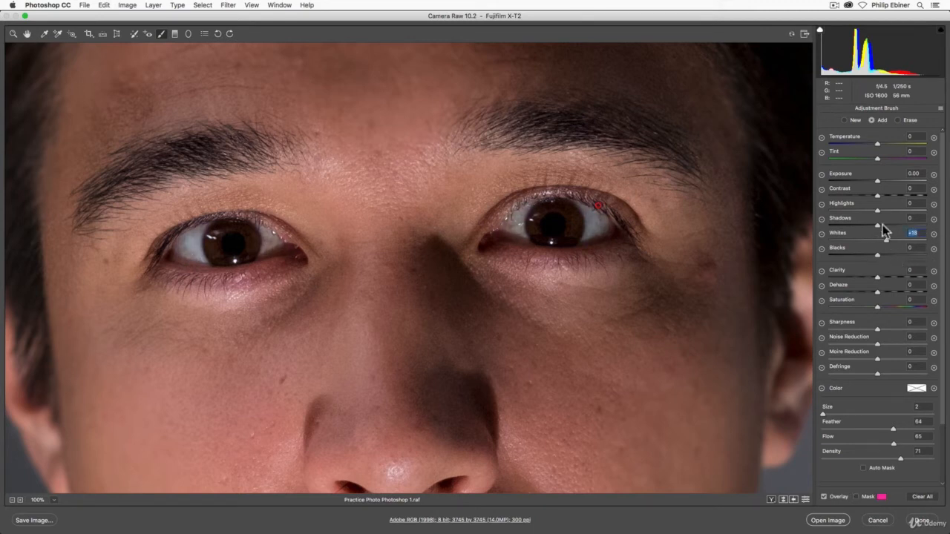
left_click_drag(887, 180, 912, 184)
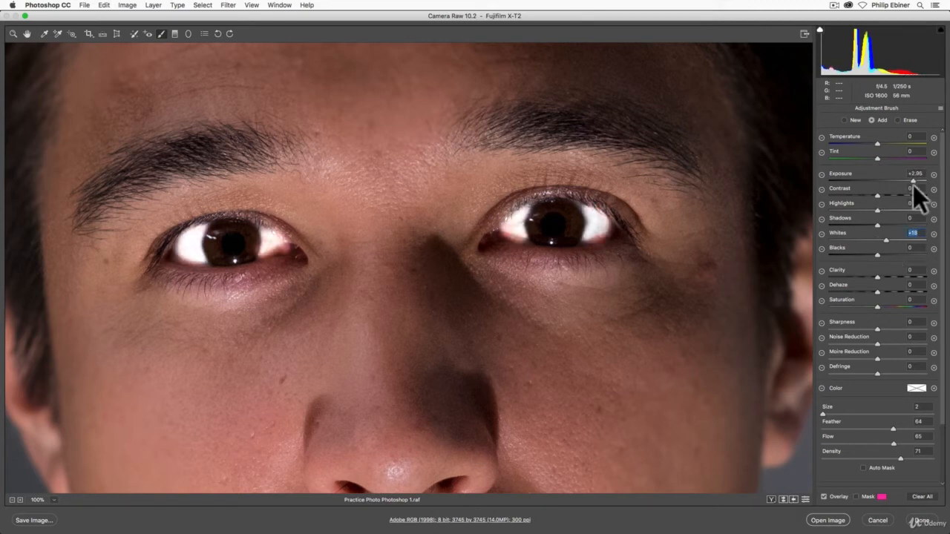
double_click(913, 182)
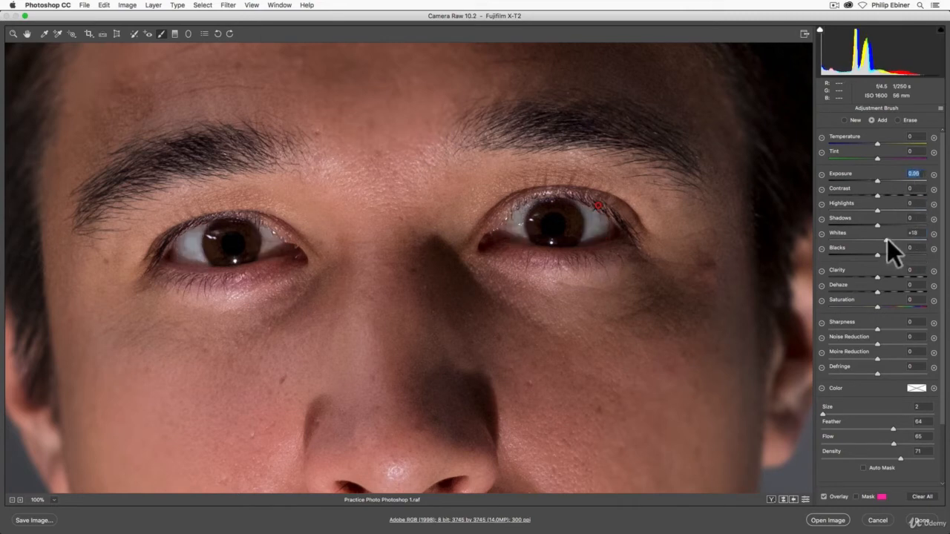
Step: Set the eye whites' Whites to +25, and paint a new adjustment mask over both irises with Whites reset to 0
left_click(888, 239)
left_click(844, 120)
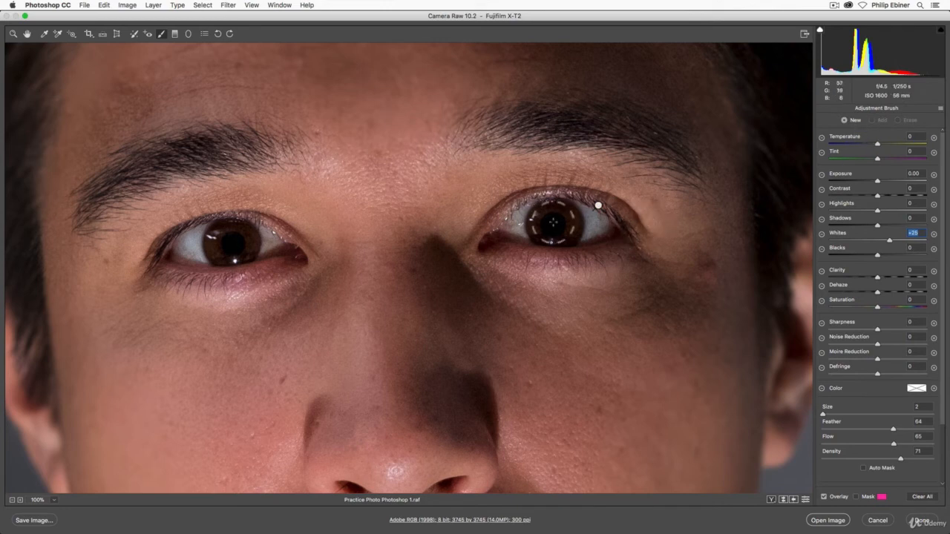
double_click(888, 240)
mouse_move(587, 224)
left_mouse_down()
mouse_move(549, 207)
mouse_move(535, 234)
left_mouse_up()
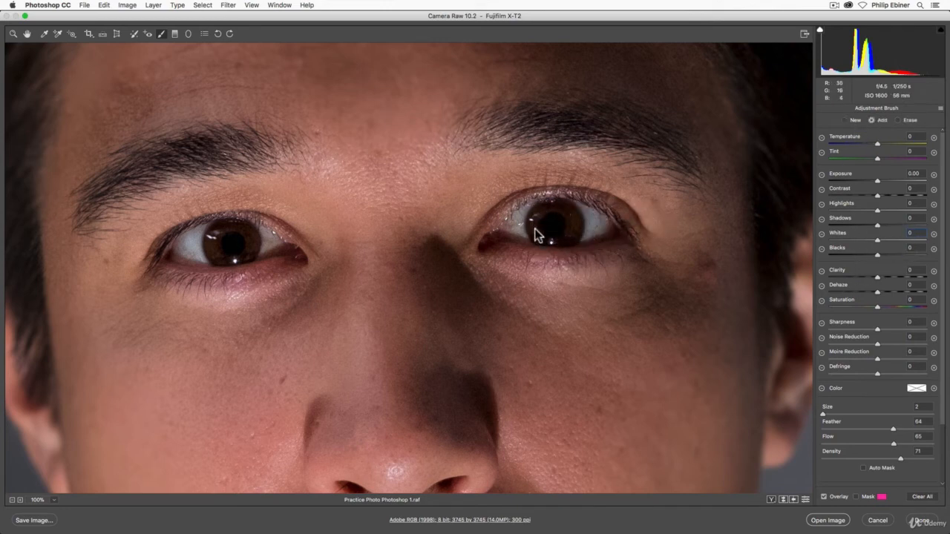
left_click(856, 497)
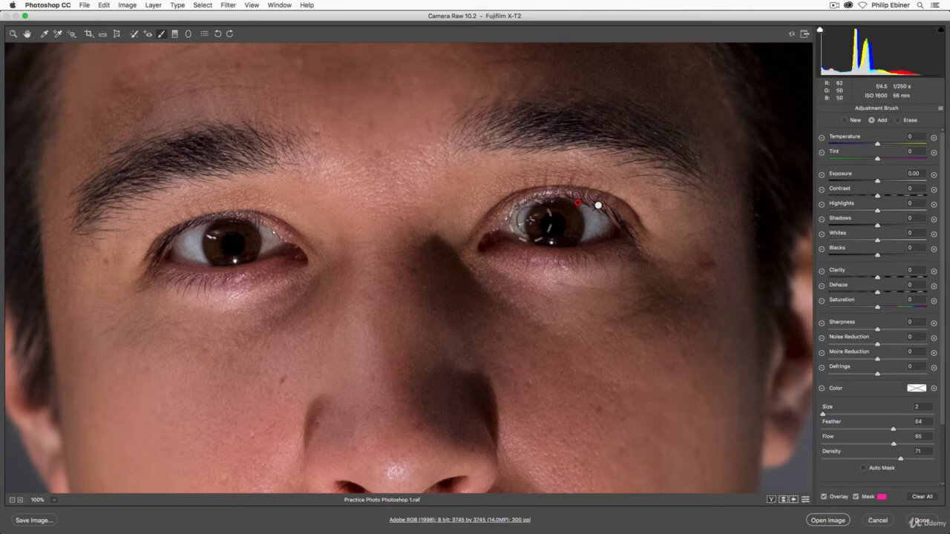
mouse_move(551, 250)
left_mouse_down()
mouse_move(579, 229)
mouse_move(583, 241)
mouse_move(563, 225)
mouse_move(547, 244)
left_mouse_up()
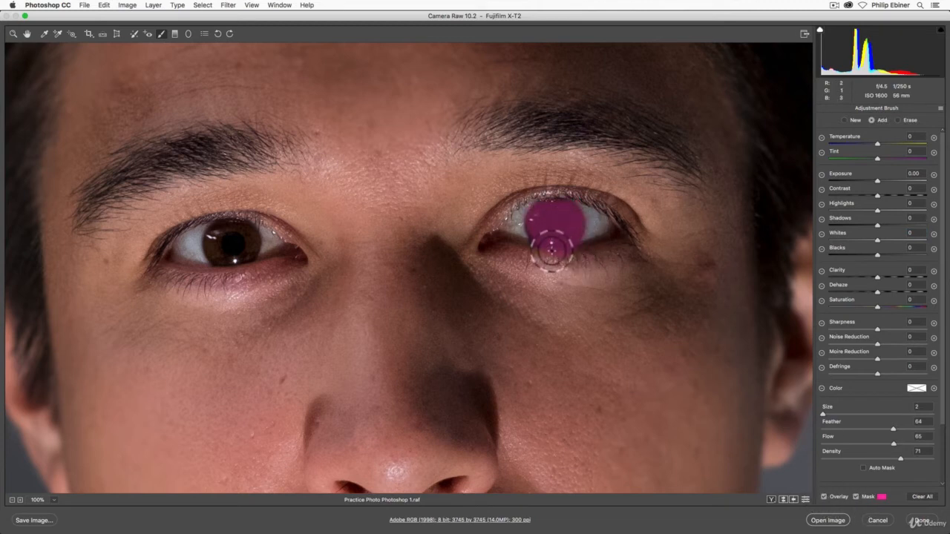
mouse_move(215, 245)
left_mouse_down()
mouse_move(246, 264)
mouse_move(233, 242)
mouse_move(263, 264)
mouse_move(265, 257)
mouse_move(245, 238)
mouse_move(233, 248)
mouse_move(250, 269)
mouse_move(235, 244)
mouse_move(241, 260)
mouse_move(233, 268)
mouse_move(244, 270)
mouse_move(233, 271)
mouse_move(226, 261)
mouse_move(238, 238)
mouse_move(232, 256)
mouse_move(245, 267)
mouse_move(263, 254)
mouse_move(263, 266)
mouse_move(262, 239)
left_mouse_up()
key("alt")
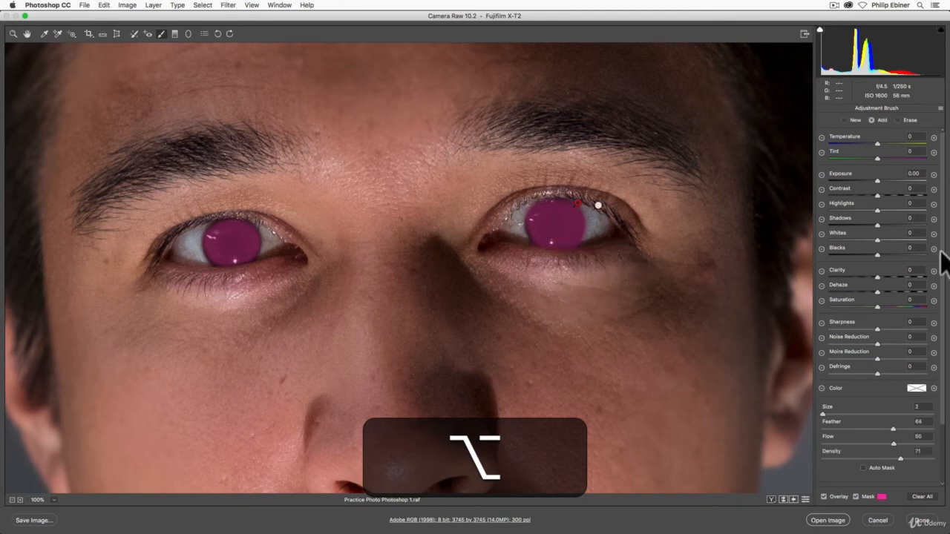
Step: Hide the mask and enhance the irises with Clarity +33, Saturation +44 and Shadows +32, trying Temperature and resetting it to 0
left_click(856, 497)
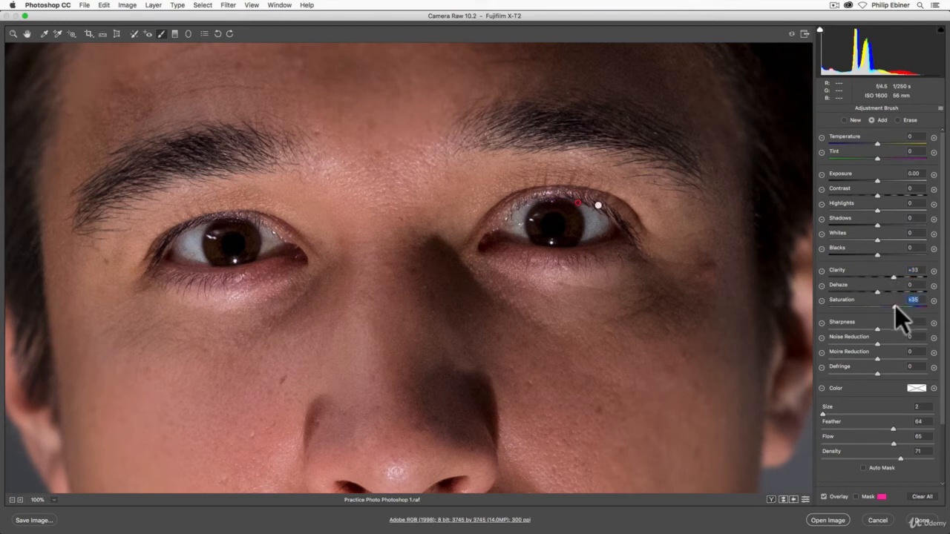
left_click_drag(894, 305, 898, 305)
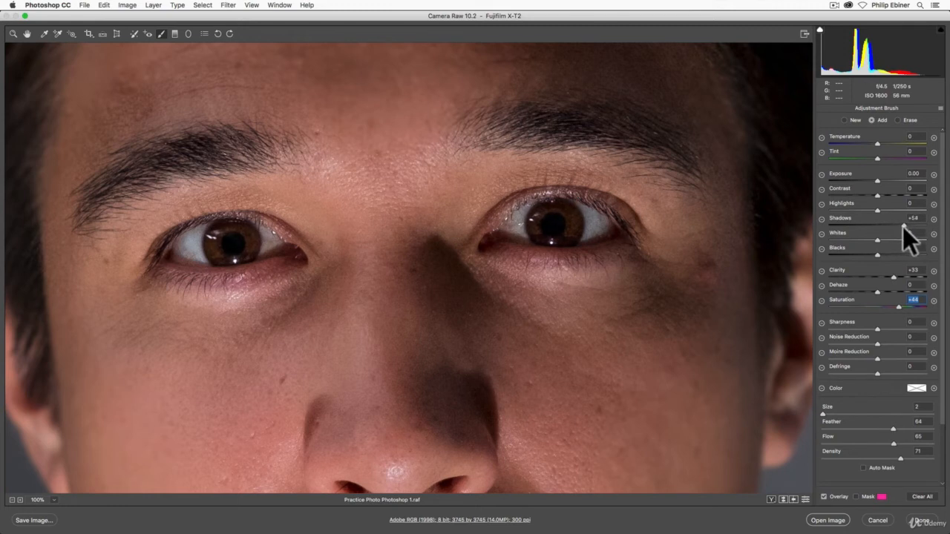
left_click_drag(901, 226, 892, 225)
left_click_drag(878, 145, 917, 148)
double_click(829, 158)
double_click(882, 145)
Step: Zoom out to the whole portrait and compare the before and after versions side by side
key("z")
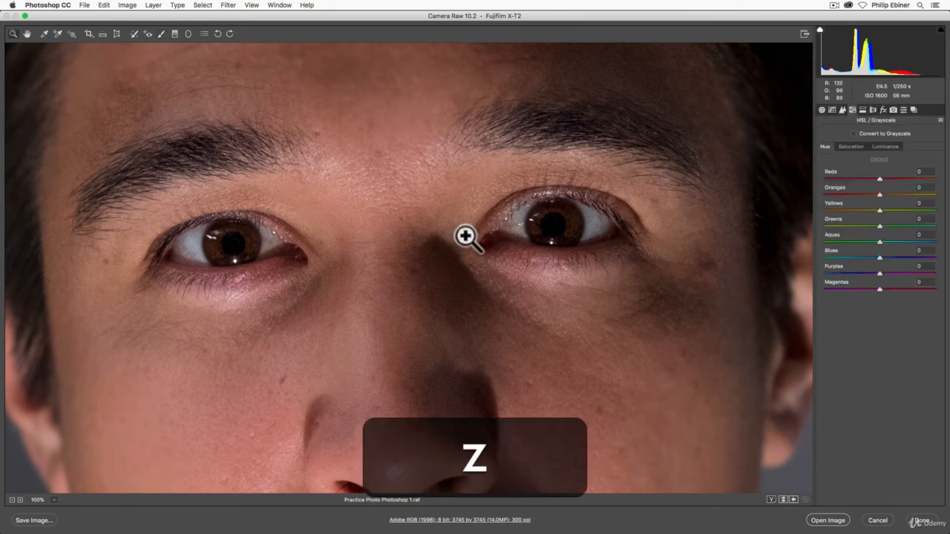
left_click(475, 238, "alt")
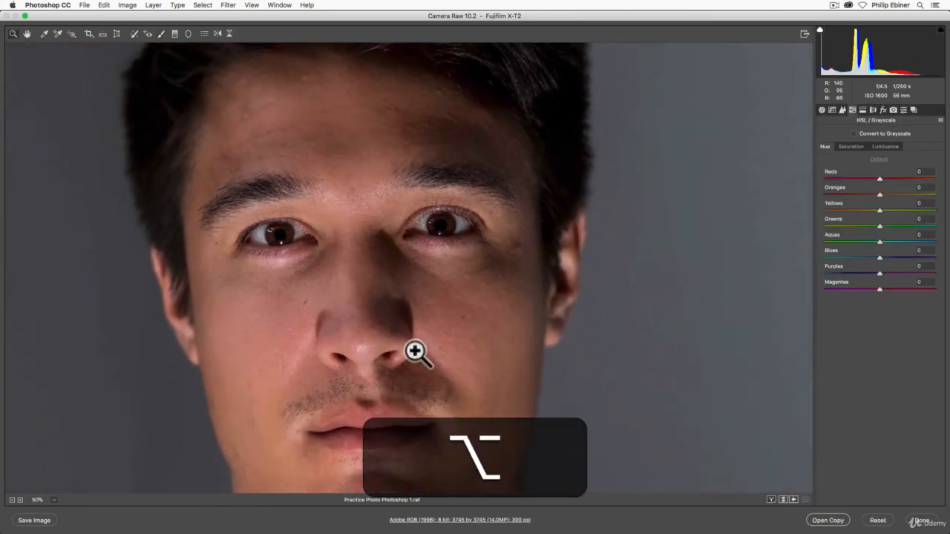
left_click(418, 354, "alt")
left_click(771, 500)
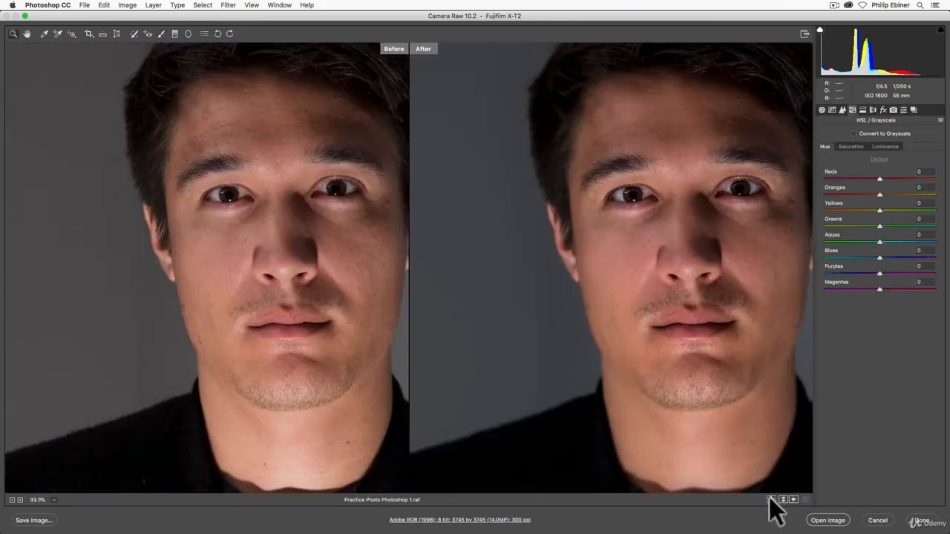
key("space")
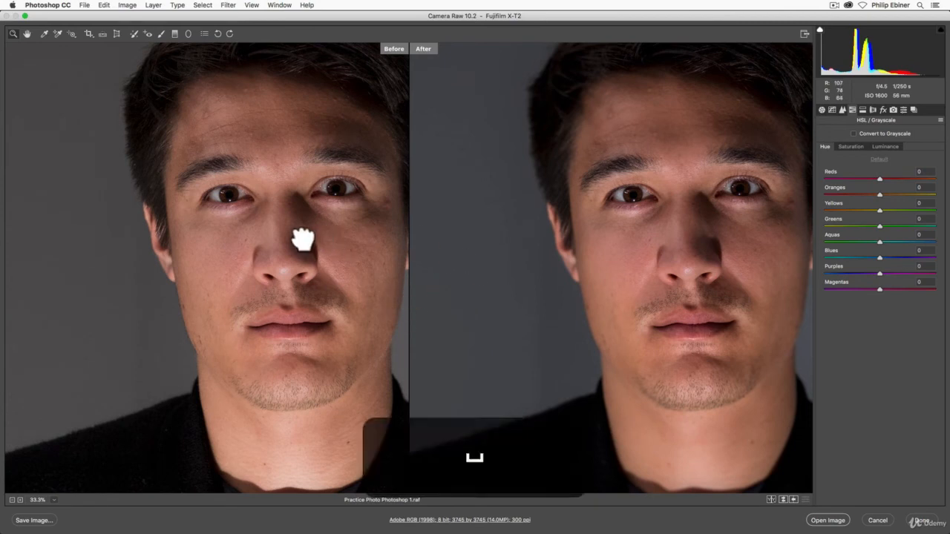
left_click_drag(656, 236, 593, 250)
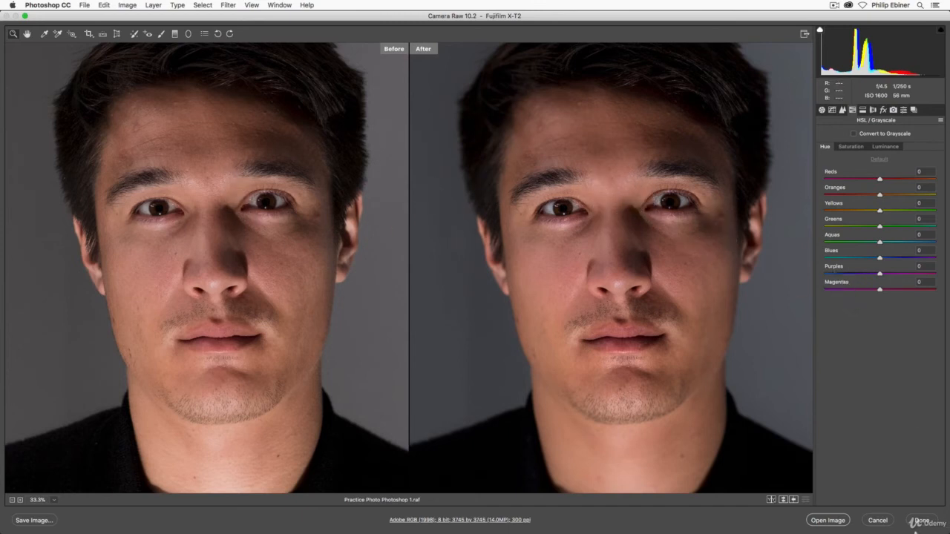
left_click(772, 499)
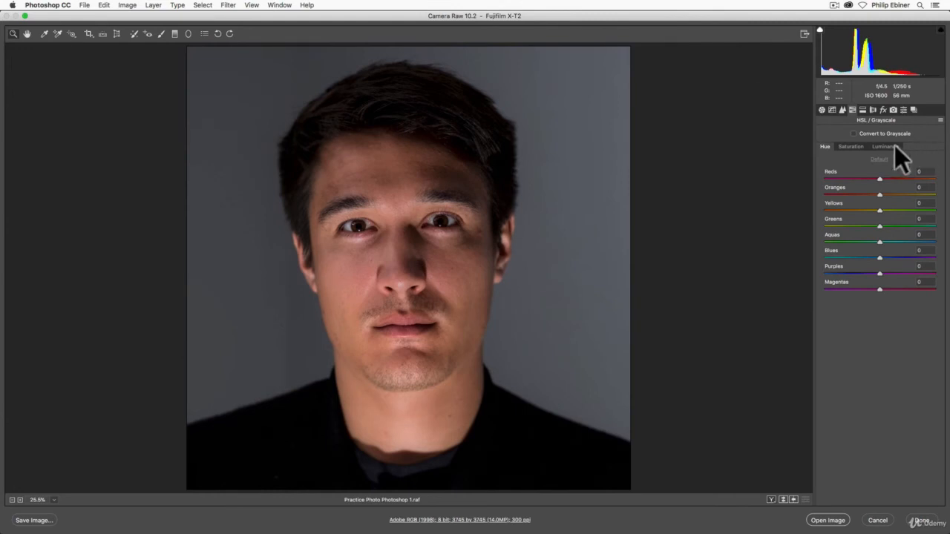
Step: Try an S-shaped point tone curve on the RGB channel that darkens the shadows and lifts the brighter tones
left_click(831, 109)
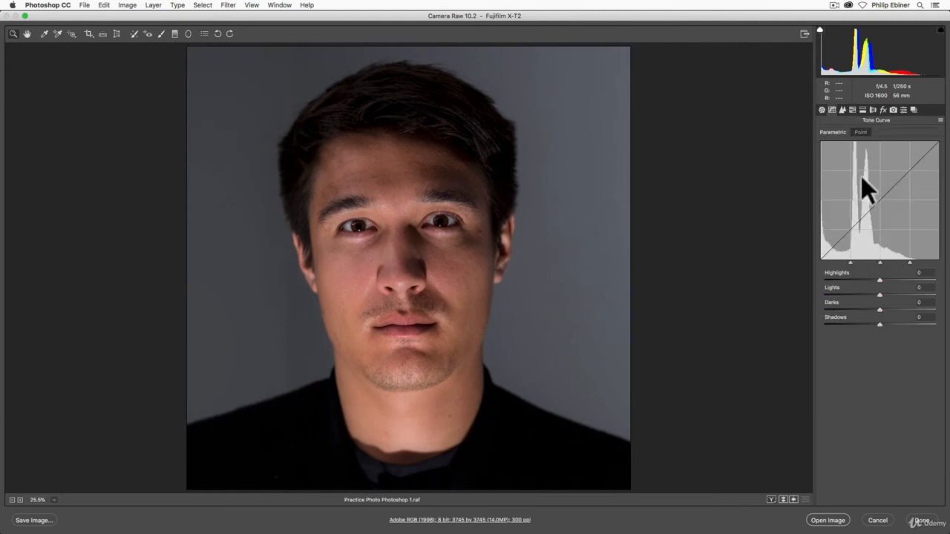
left_click(861, 132)
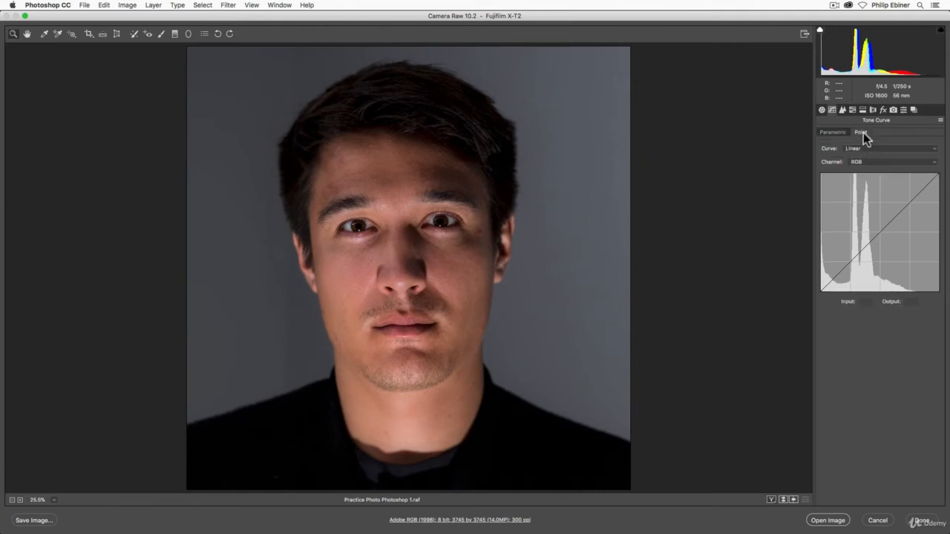
left_click(851, 267)
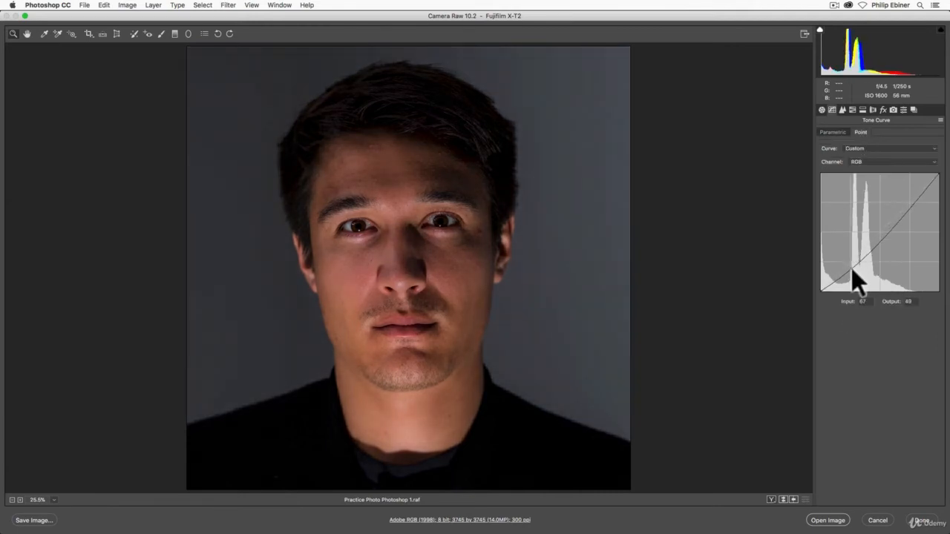
left_click_drag(908, 241, 887, 221)
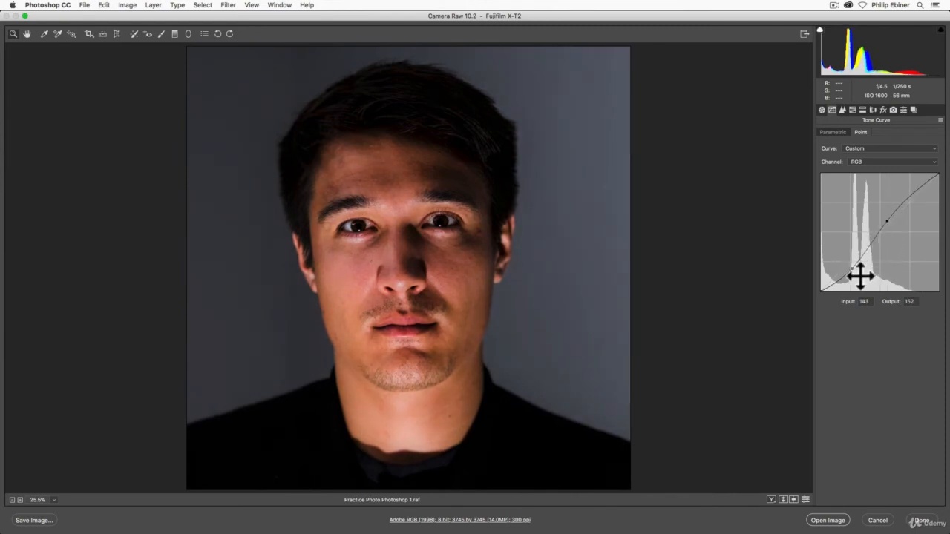
left_click_drag(853, 270, 850, 265)
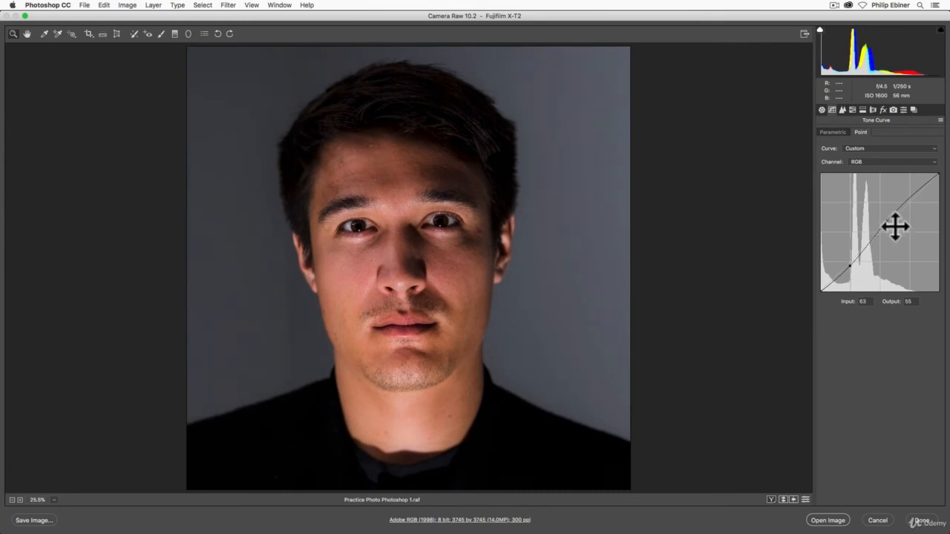
left_click_drag(894, 225, 890, 222)
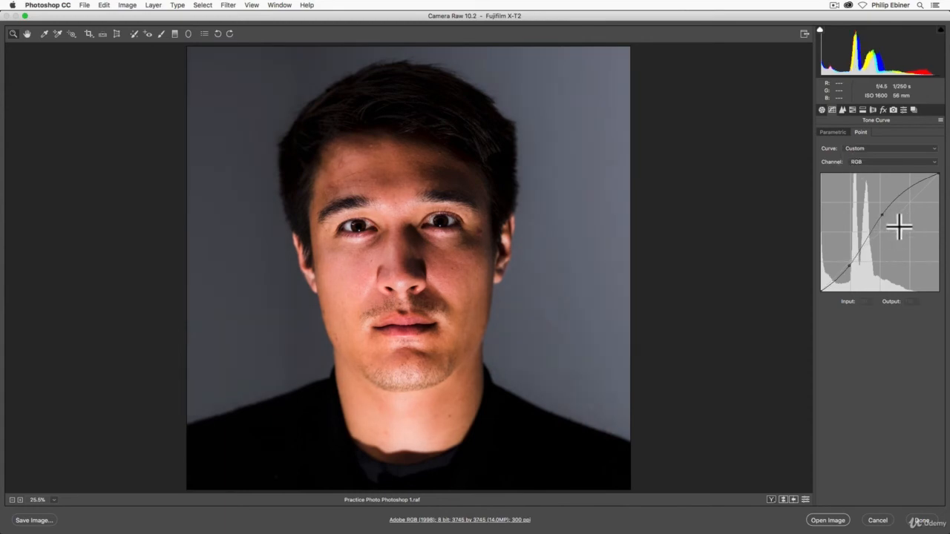
Step: Delete the added points from the tone curve to restore a straight line
key("BackSpace")
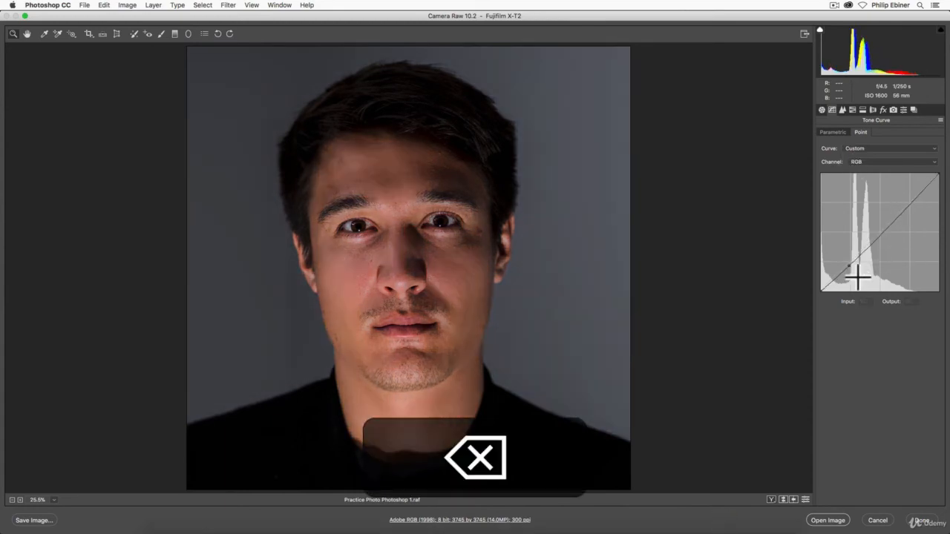
key("BackSpace")
left_click(857, 275)
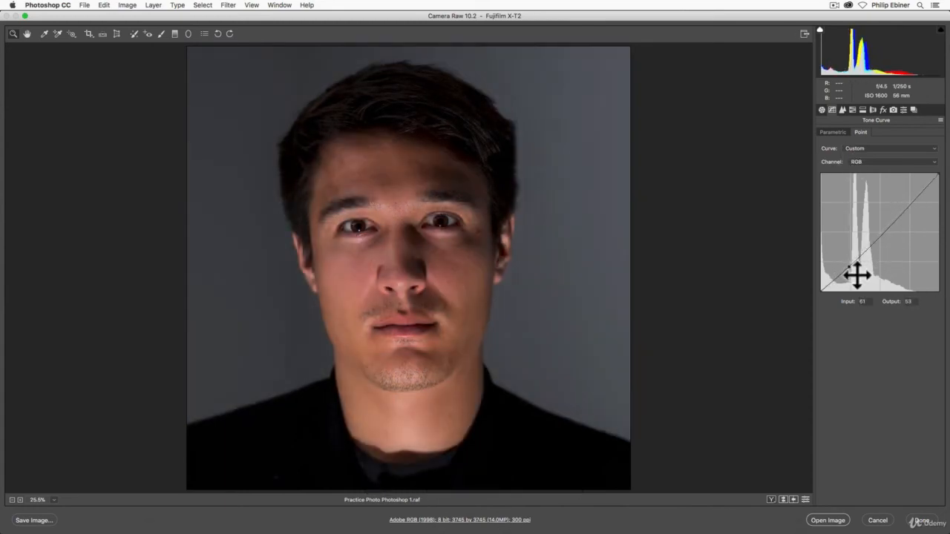
key("BackSpace")
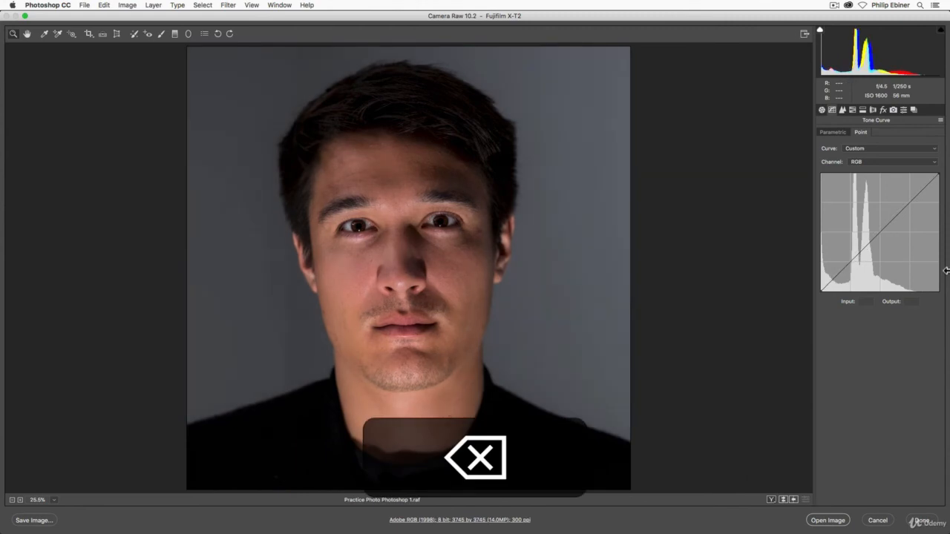
Step: Preview the portrait in black and white by toggling the grayscale conversion, leaving the image in color
left_click(851, 109)
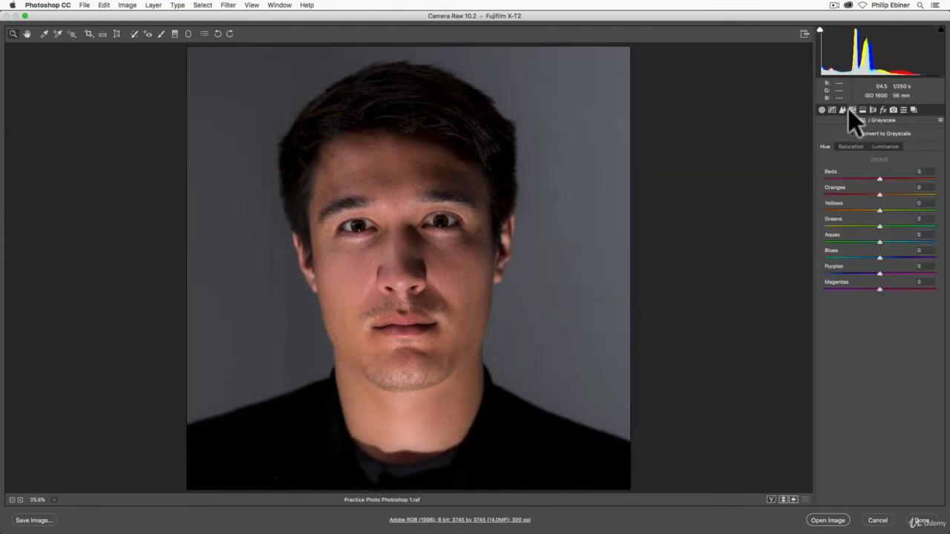
left_click(853, 133)
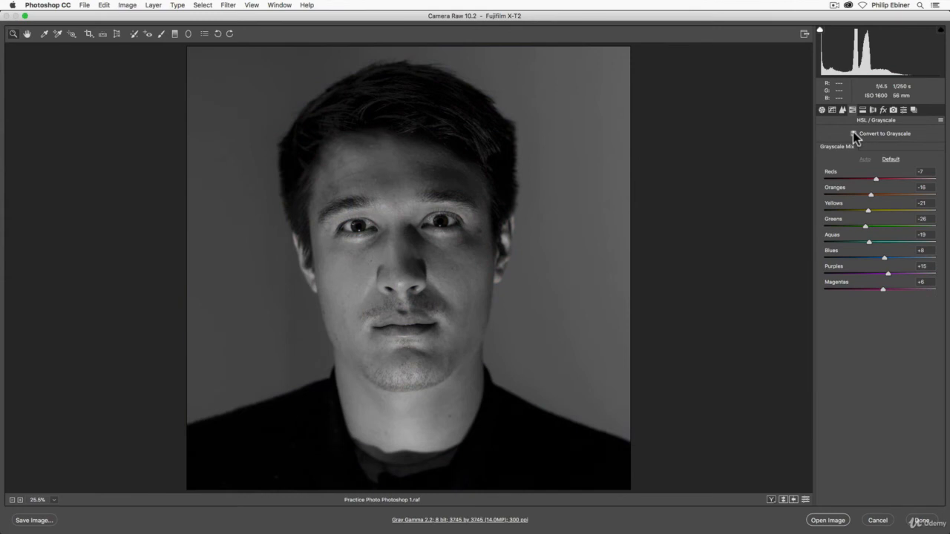
left_click(853, 134)
left_click(853, 133)
left_click(853, 133)
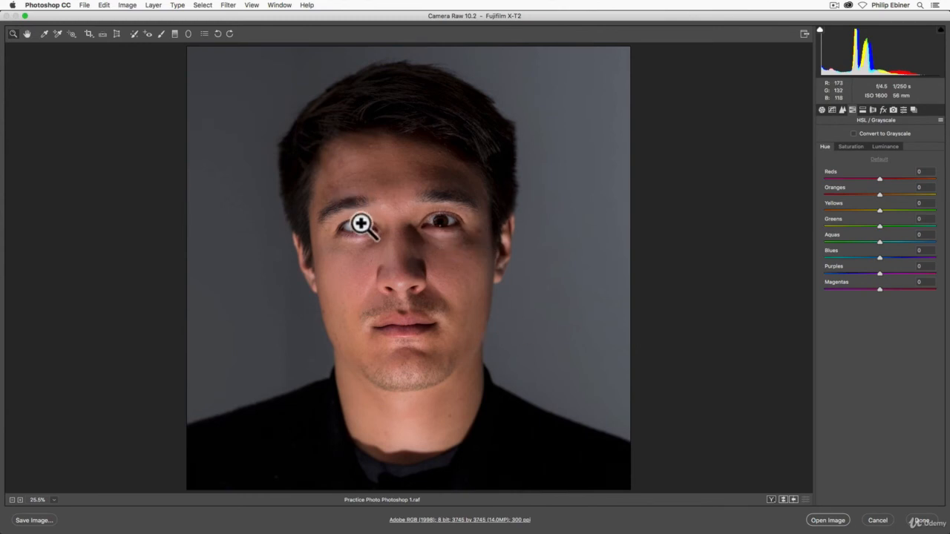
left_click(855, 133)
left_click(855, 134)
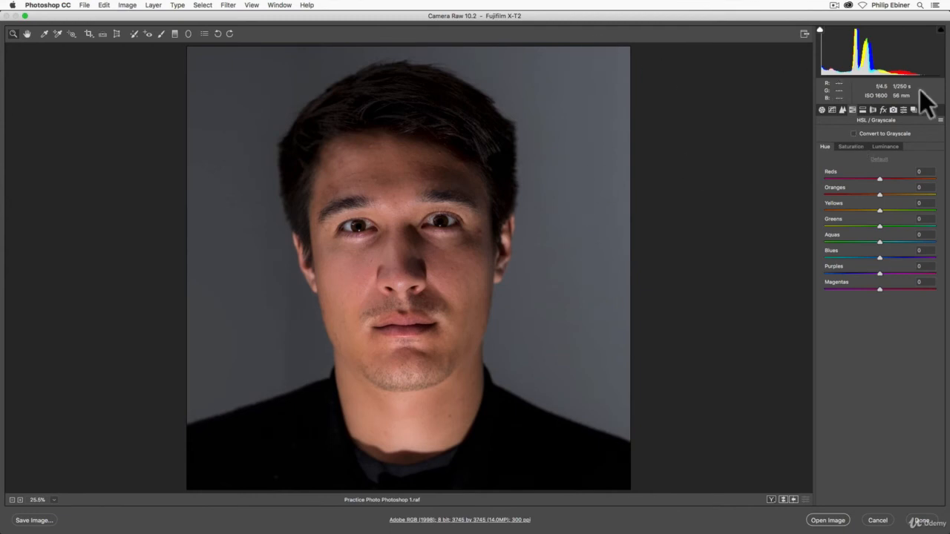
Step: Add a dark post-crop vignette with Amount -39, Feather 96 and Midpoint 38
left_click(882, 110)
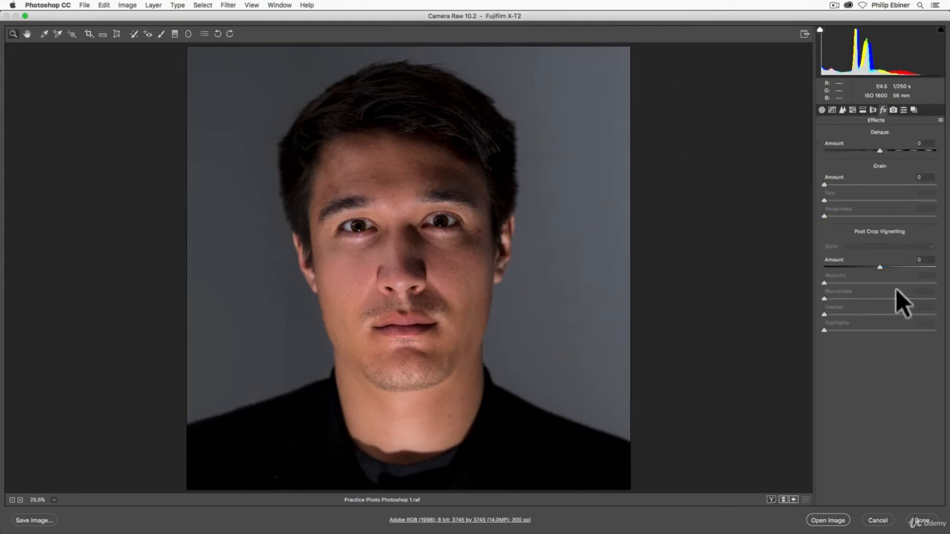
left_click_drag(877, 265, 857, 267)
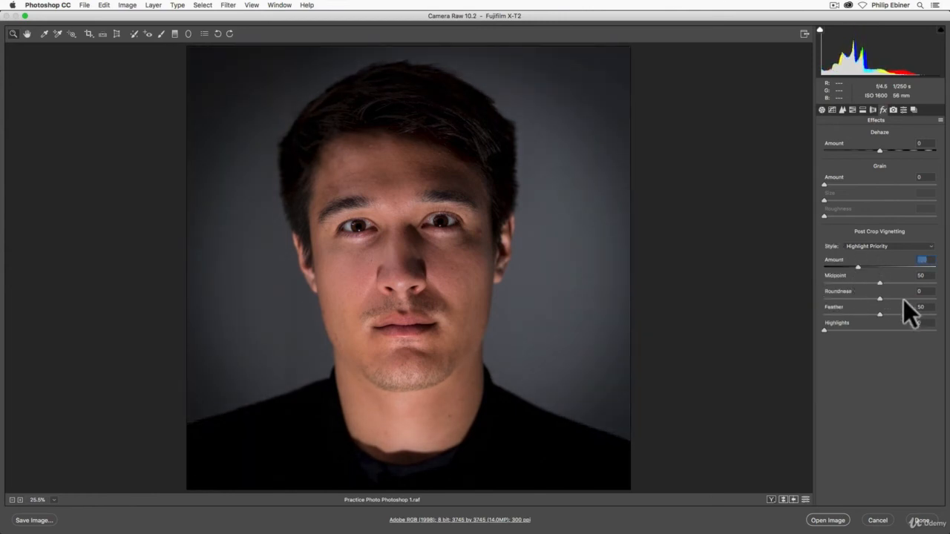
left_click_drag(879, 314, 932, 316)
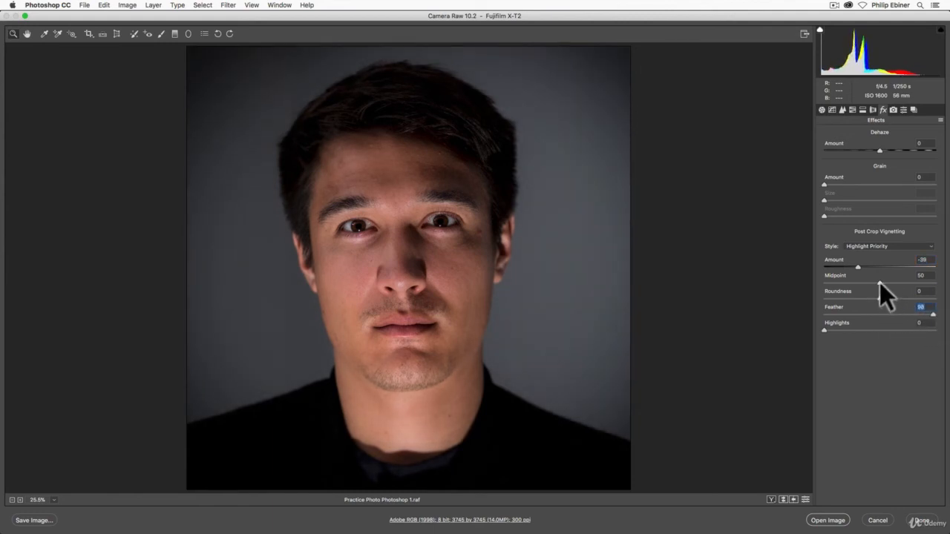
mouse_move(879, 283)
left_mouse_down()
mouse_move(844, 294)
mouse_move(866, 294)
left_mouse_up()
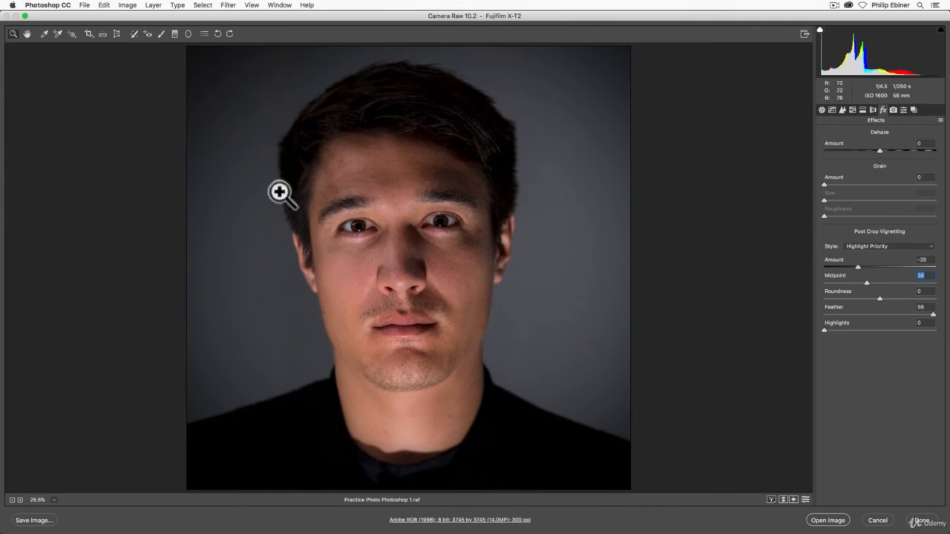
Step: Add a graduated filter with all adjustments at 0, fading downward from the nose to the collar
left_click(178, 34)
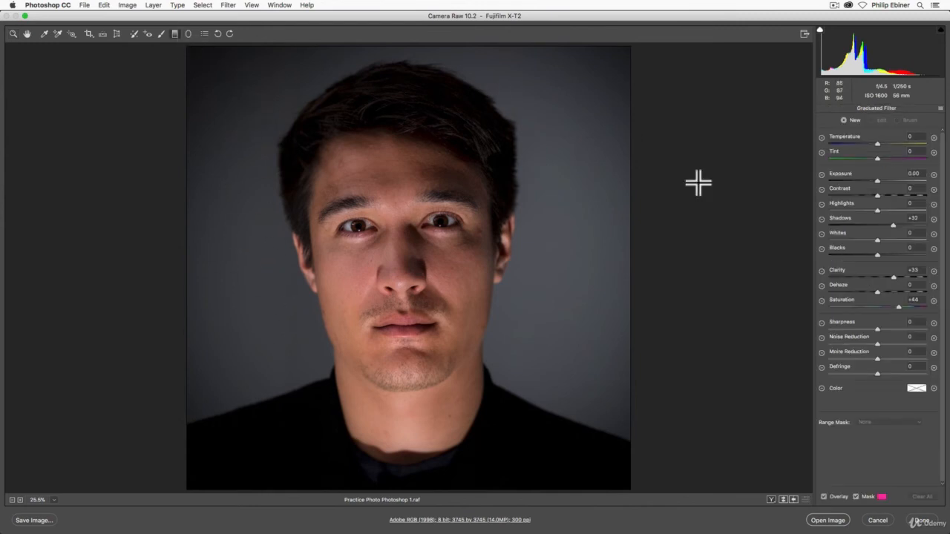
left_click(819, 136)
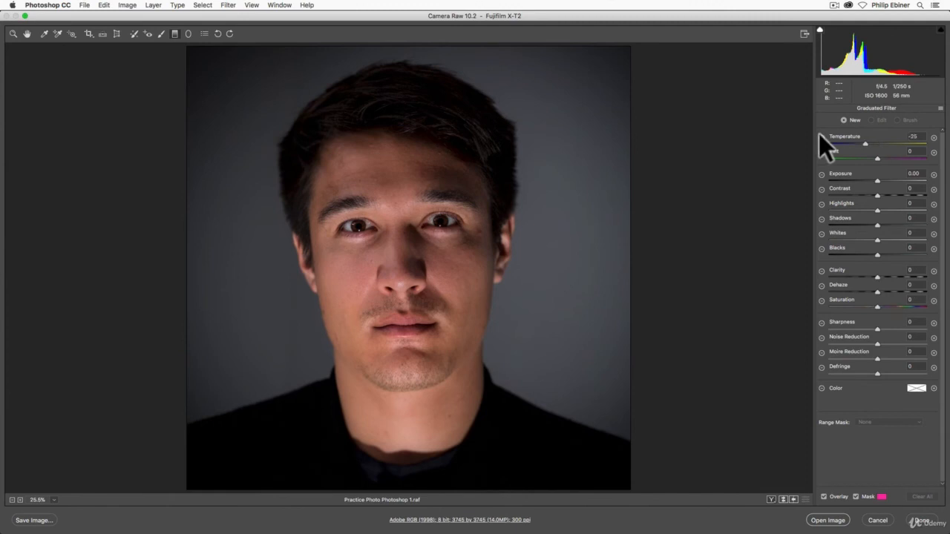
double_click(865, 143)
left_click_drag(435, 288, 433, 468)
Step: Limit the graduated filter with a Color range mask sampled from the gray backdrop, and widen its color range
left_click(865, 424)
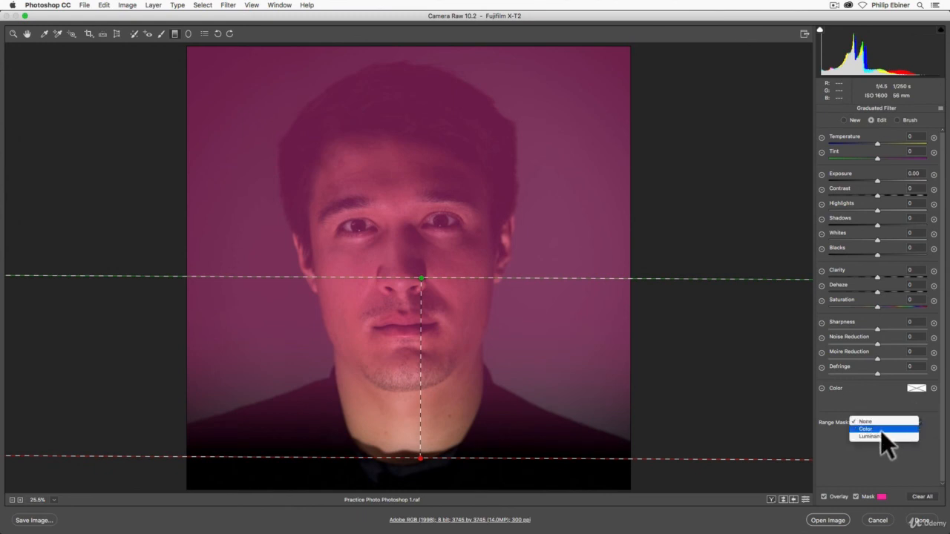
left_click(880, 429)
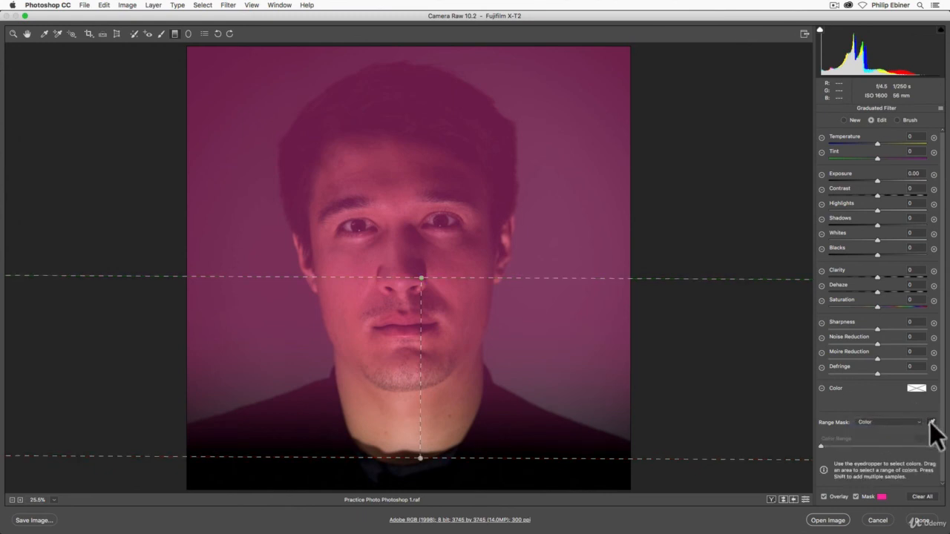
left_click(931, 422)
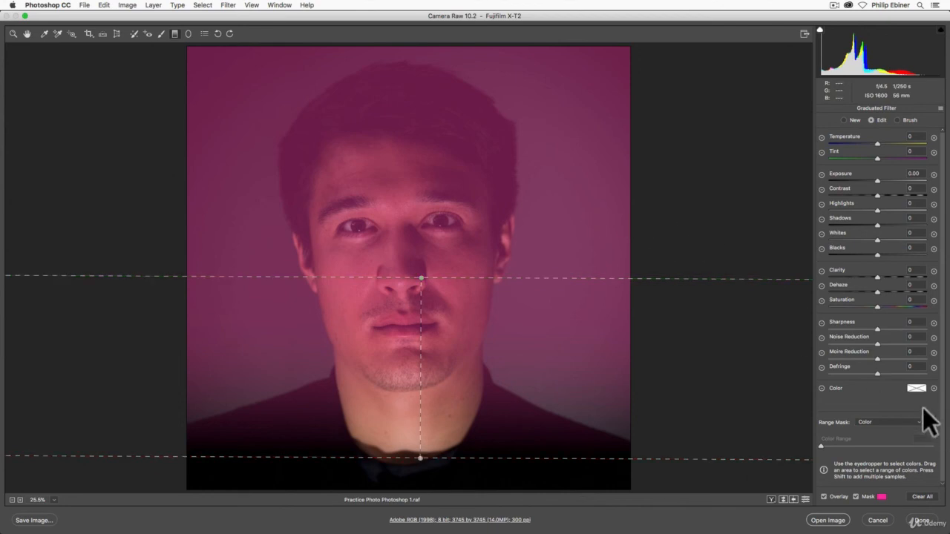
left_click(578, 209)
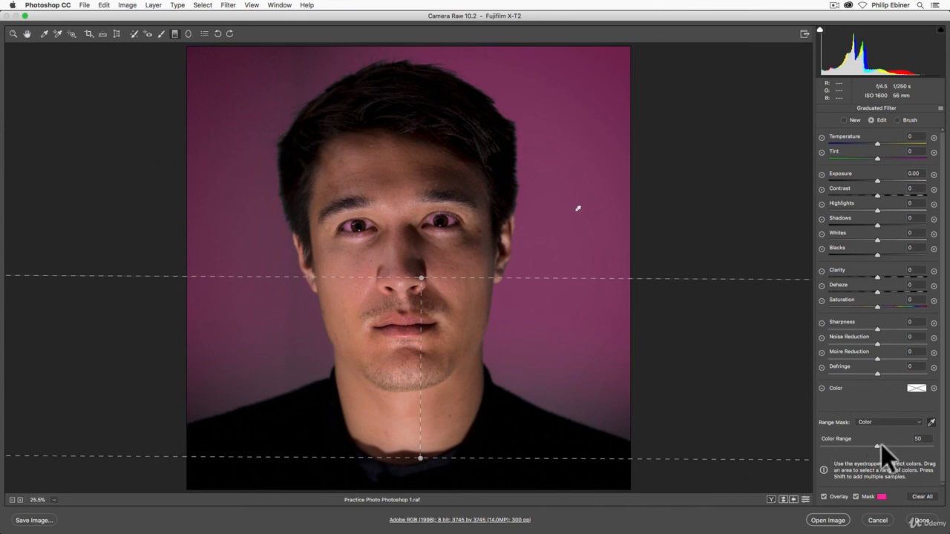
mouse_move(876, 444)
left_mouse_down()
mouse_move(846, 446)
mouse_move(888, 449)
left_mouse_up()
Step: Switch the filter to its erasing brush, hide the mask, and darken the backdrop with Exposure -0.50, Shadows -47 and Whites +14
left_click(896, 120)
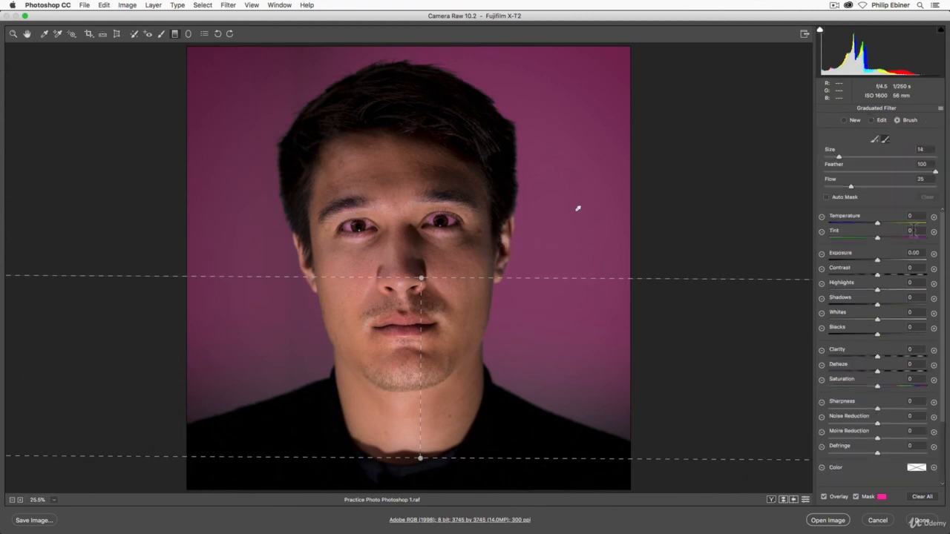
left_click(885, 139)
left_click(859, 496)
mouse_move(876, 260)
left_mouse_down()
mouse_move(915, 260)
mouse_move(847, 259)
mouse_move(873, 261)
left_mouse_up()
left_click_drag(867, 264, 871, 261)
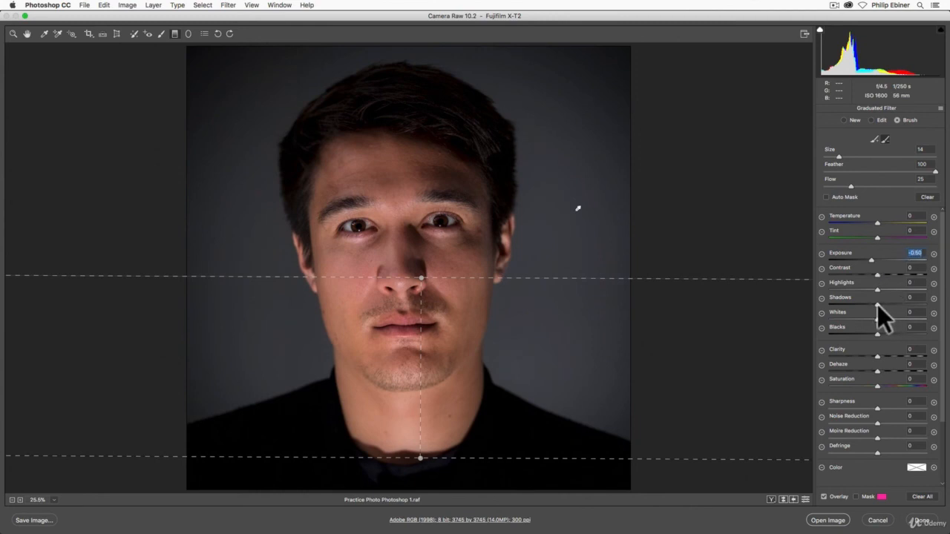
mouse_move(877, 304)
left_mouse_down()
mouse_move(848, 305)
mouse_move(854, 319)
mouse_move(883, 319)
left_mouse_up()
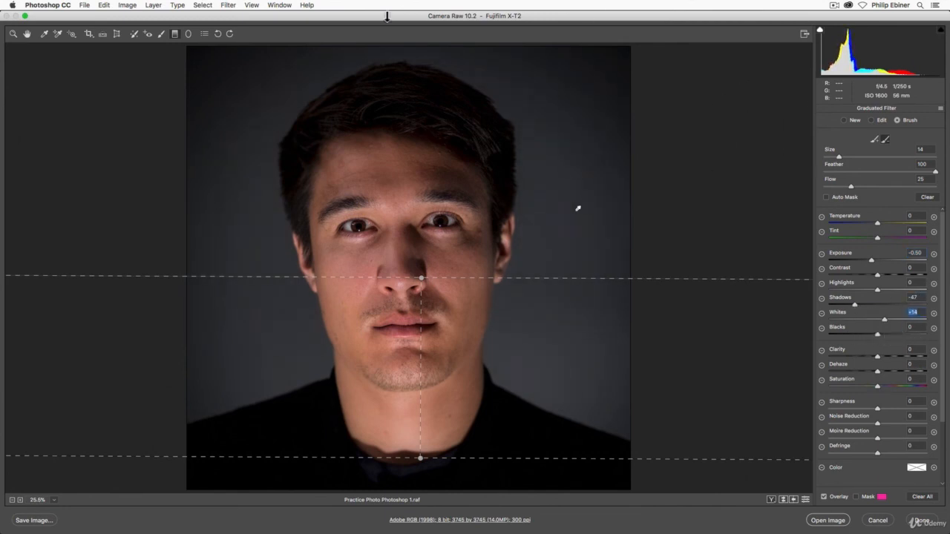